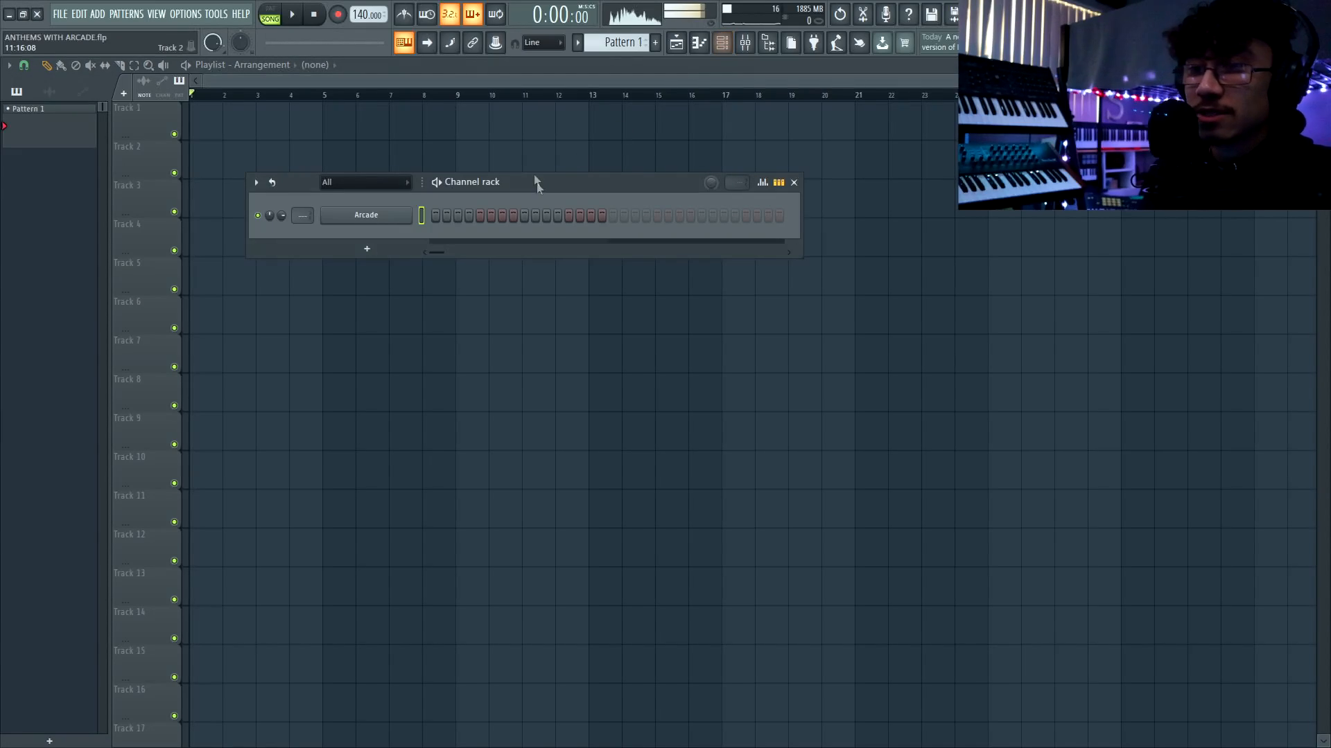
Open the Arcade plugin and look through the recommended samplers, instruments and vocals on its home page
click(480, 170)
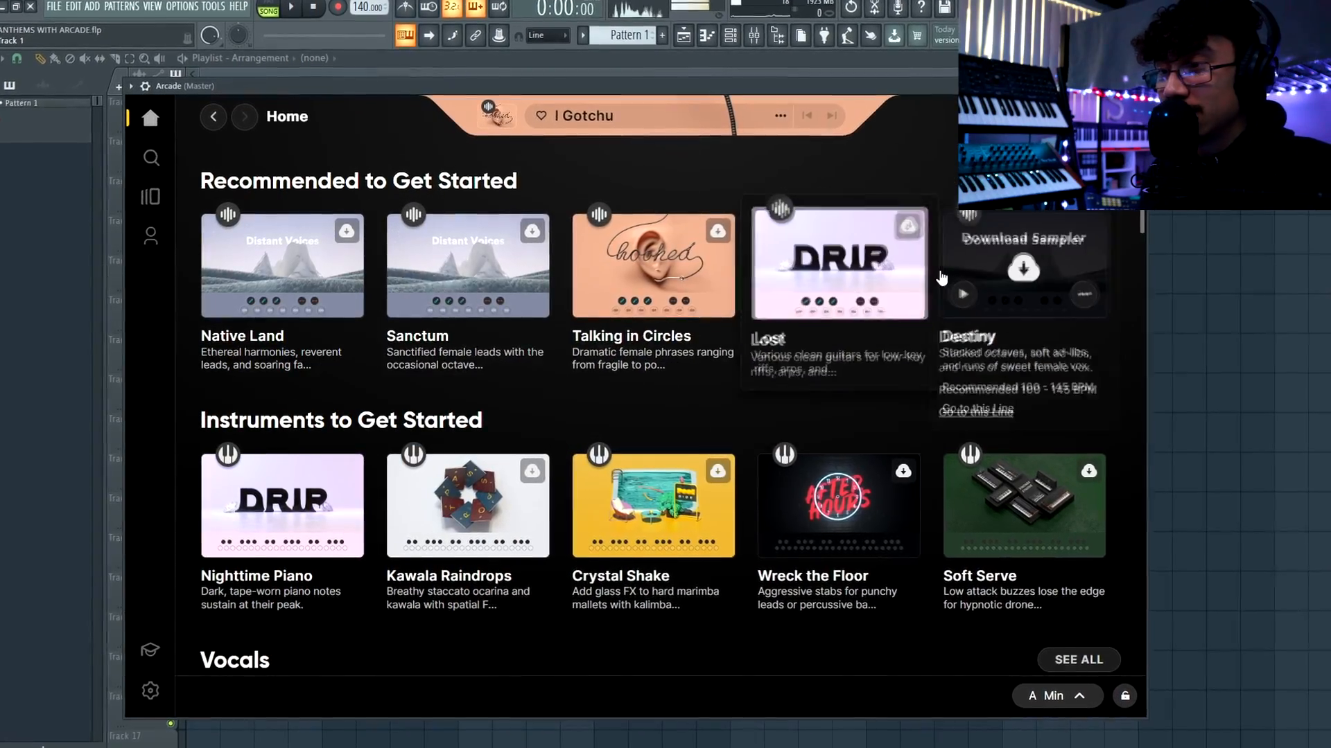
scroll(984, 291, down, 3)
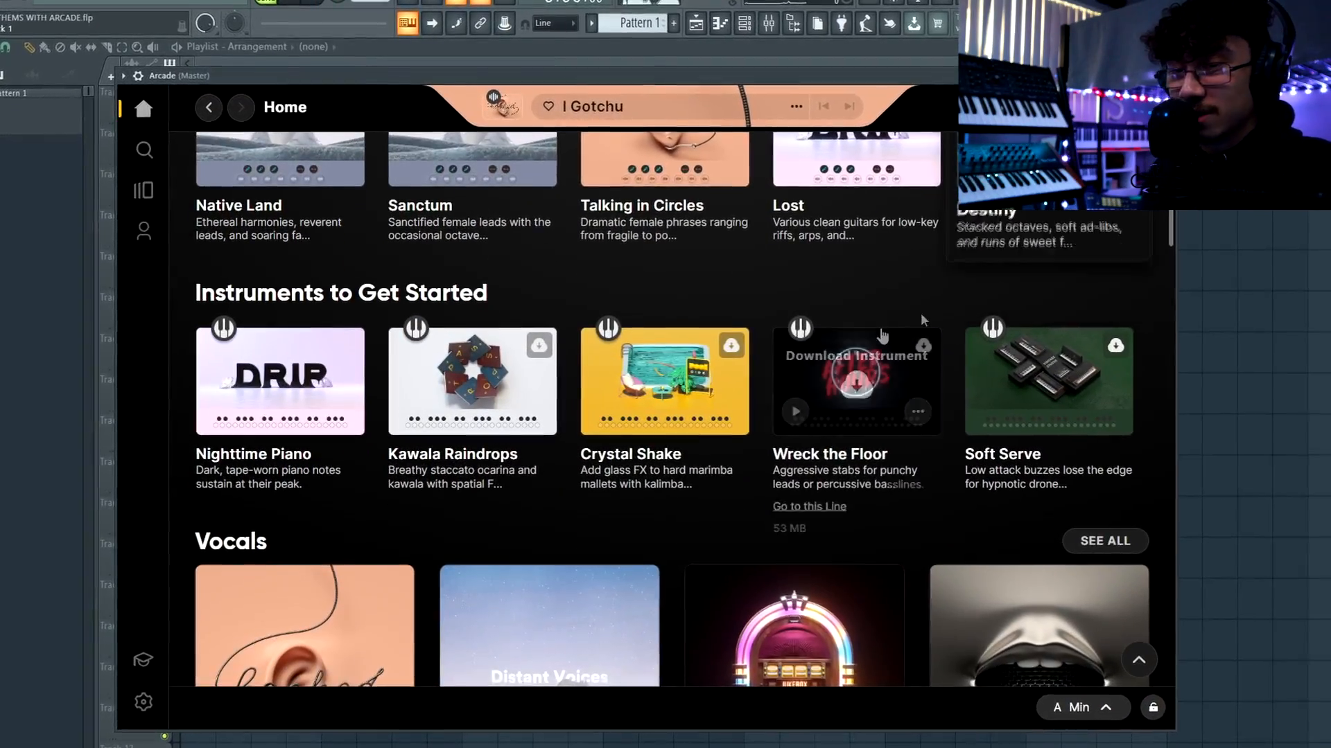
scroll(873, 339, down, 1)
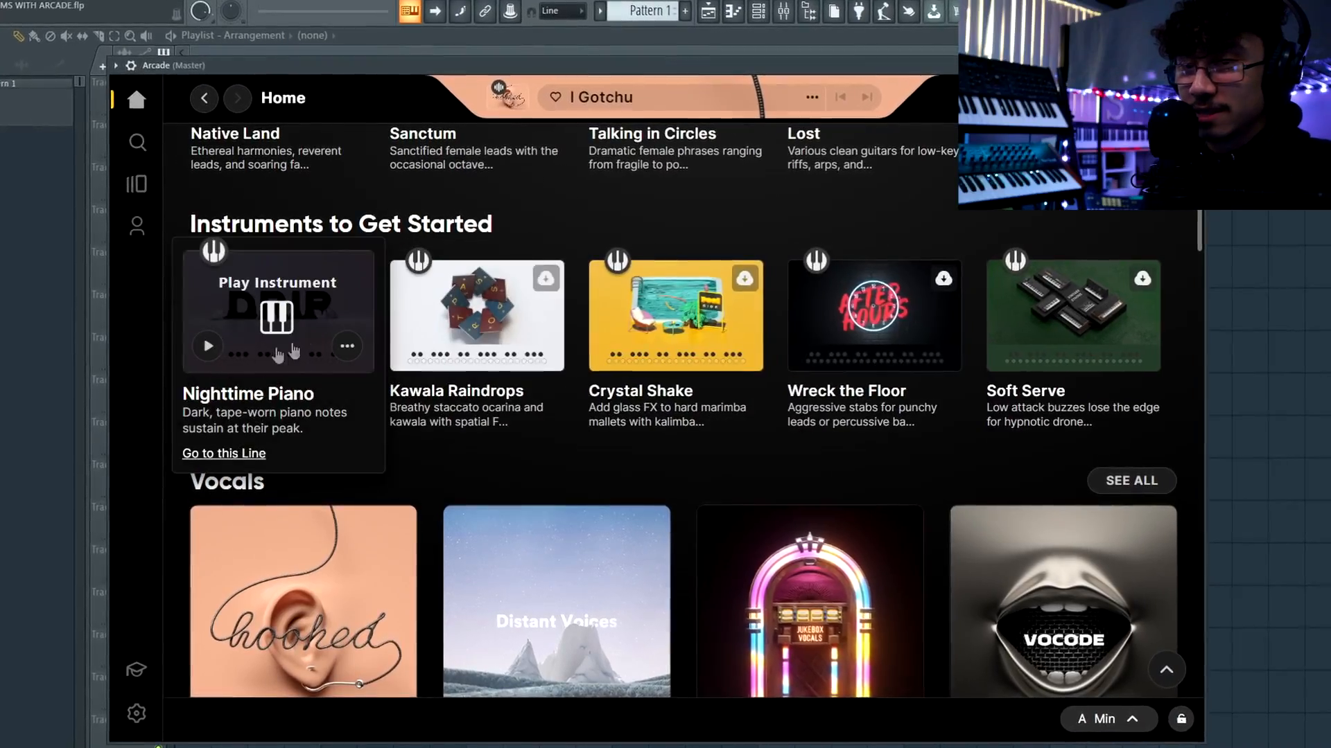
scroll(291, 385, down, 2)
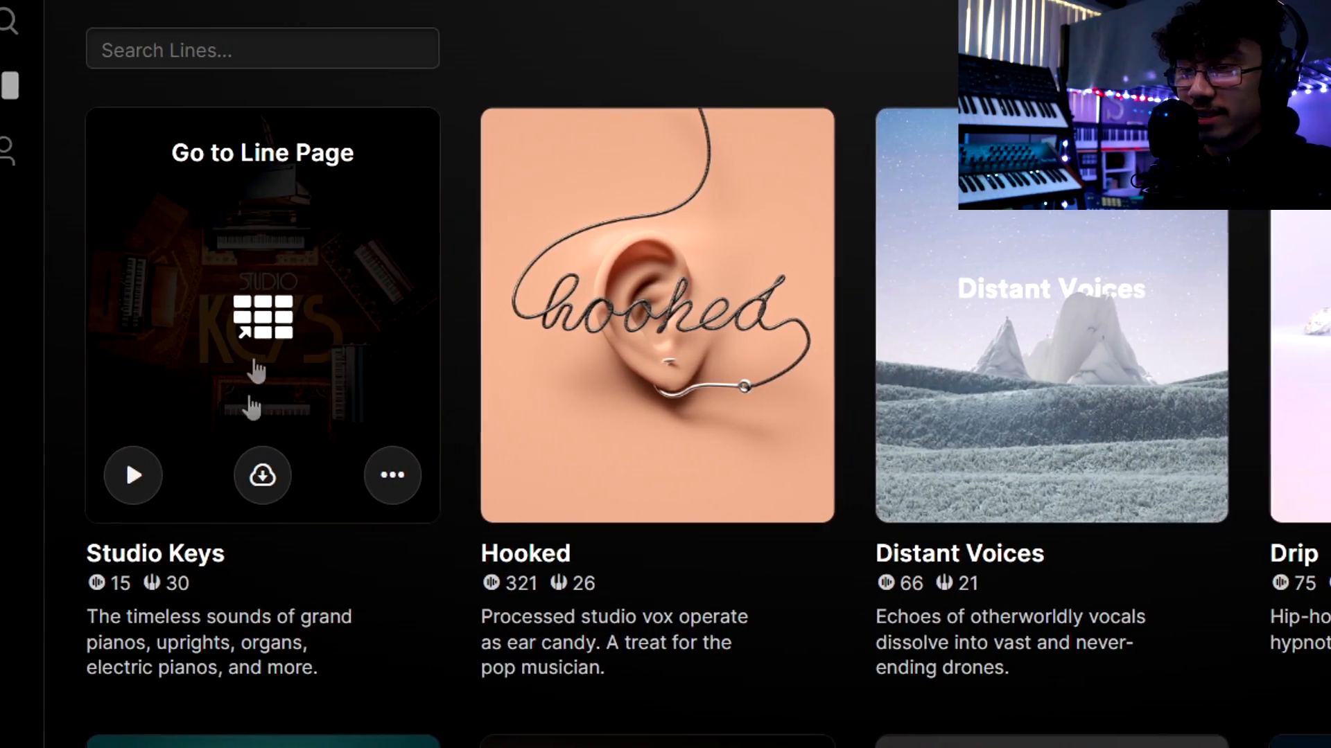
Browse Arcade's Lines library and open the Producer's Orchestra line
scroll(851, 380, down, 5)
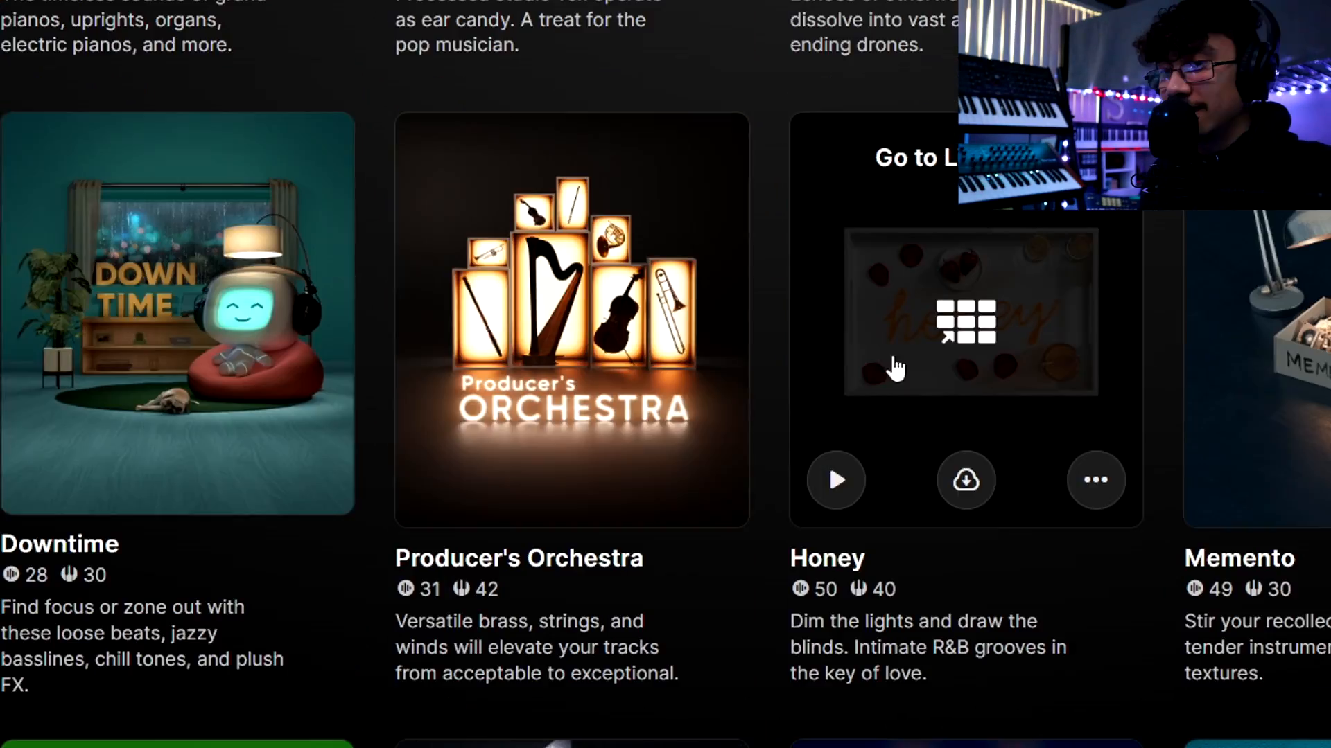
scroll(541, 284, down, 1)
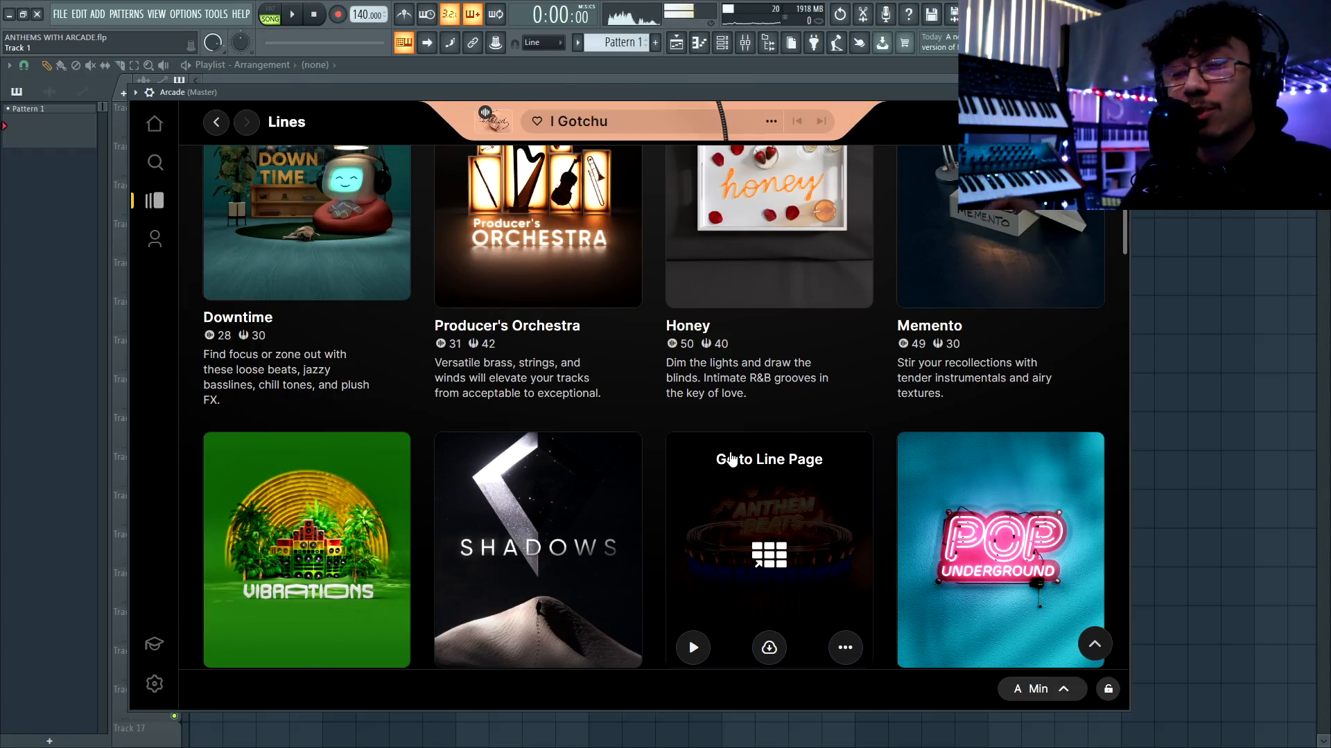
scroll(732, 459, up, 1)
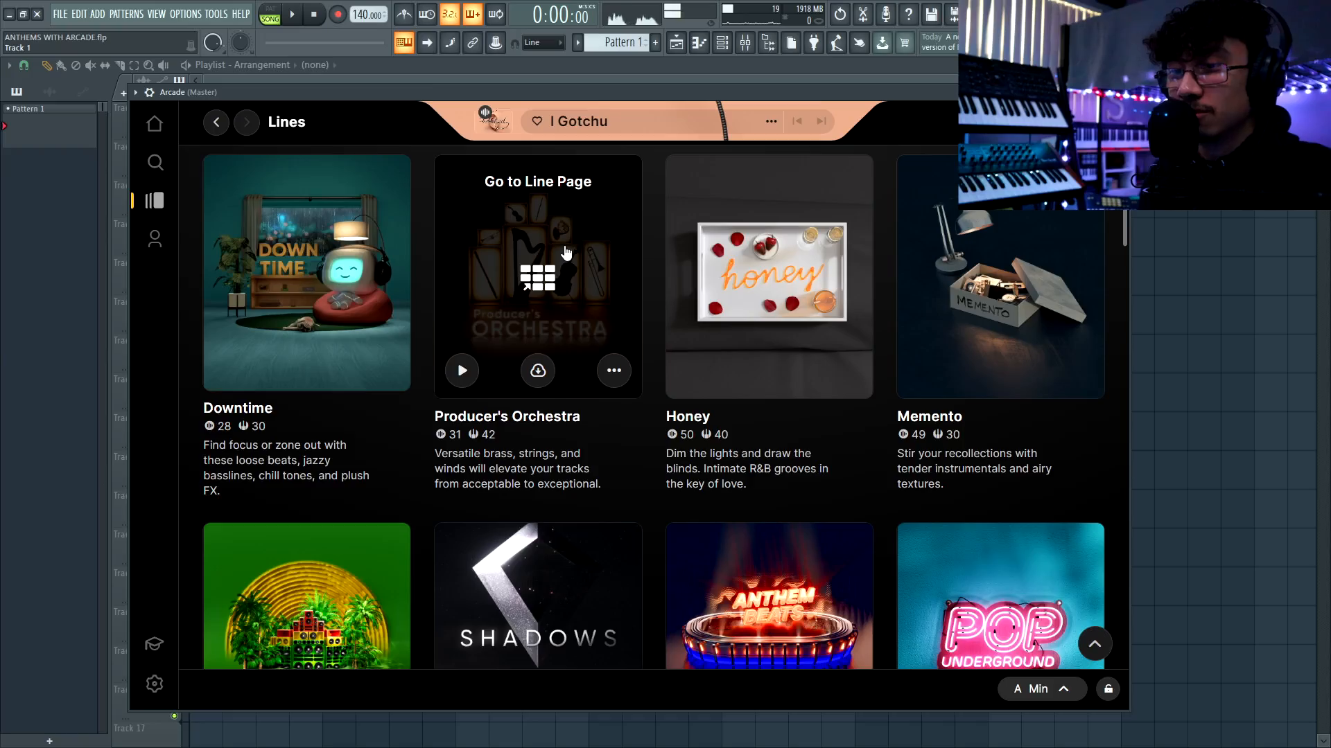
click(567, 211)
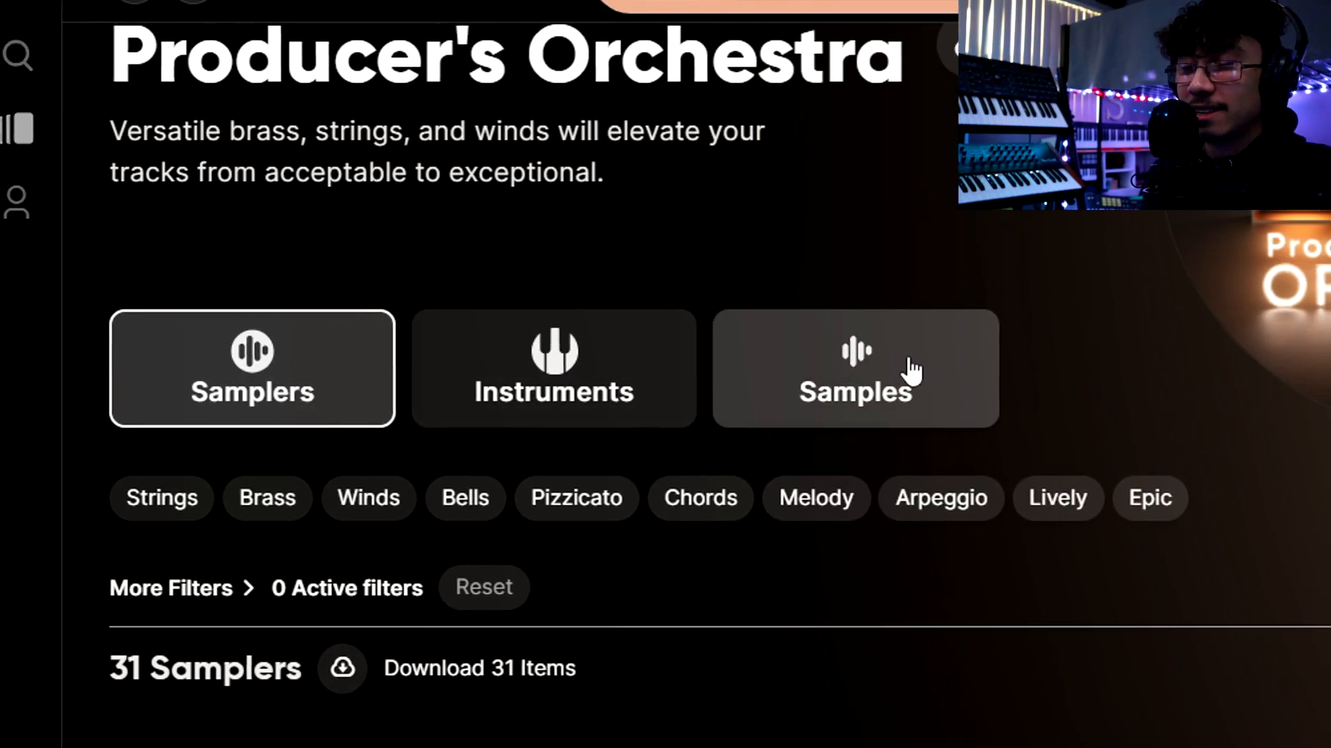
Look through the samplers, instruments and samples of Producer's Orchestra and preview one of the string samples
scroll(431, 460, down, 2)
scroll(431, 461, down, 1)
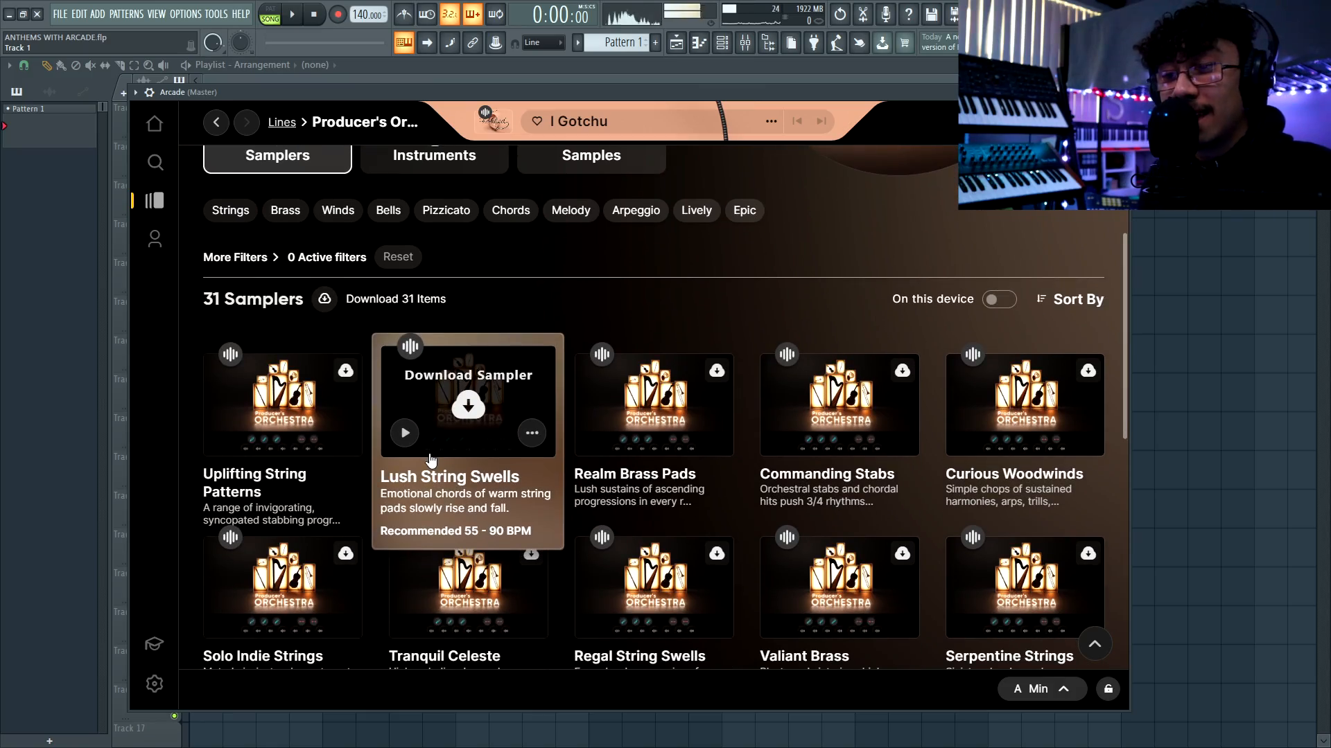
scroll(430, 461, up, 1)
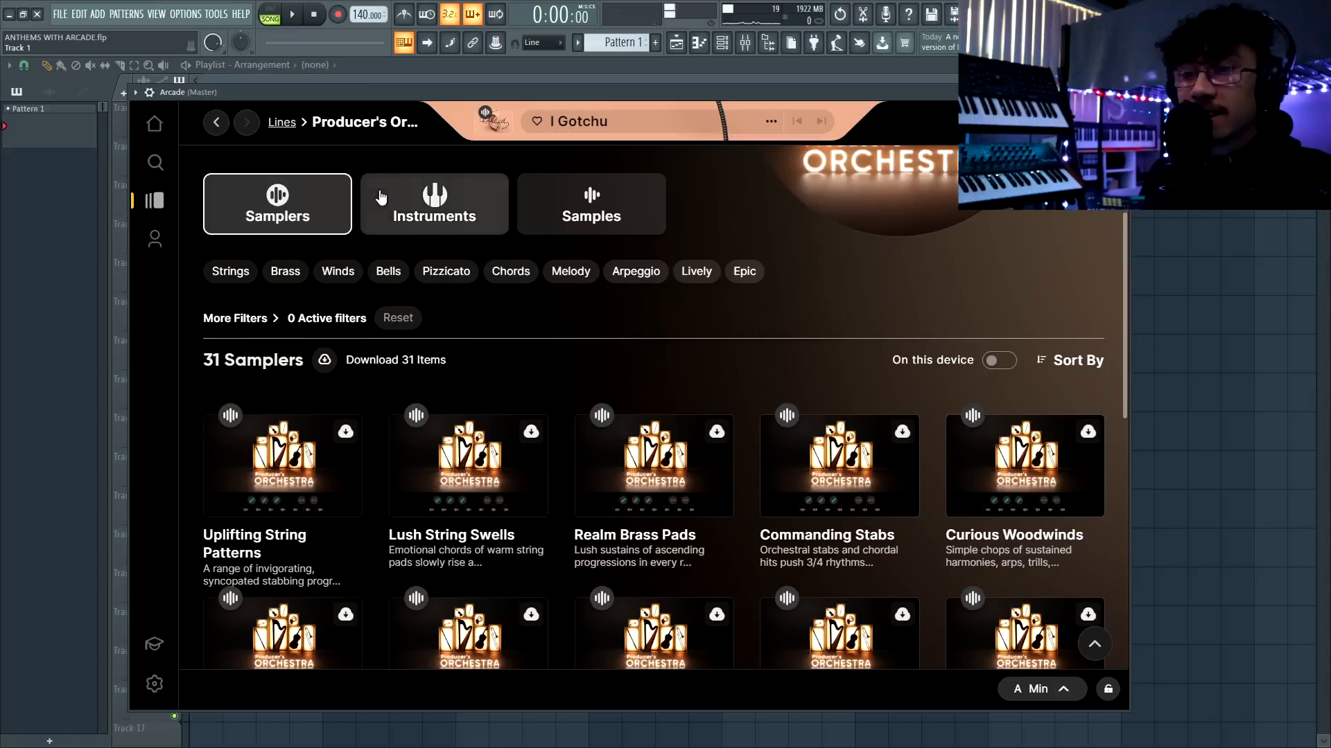
click(380, 199)
scroll(521, 302, down, 3)
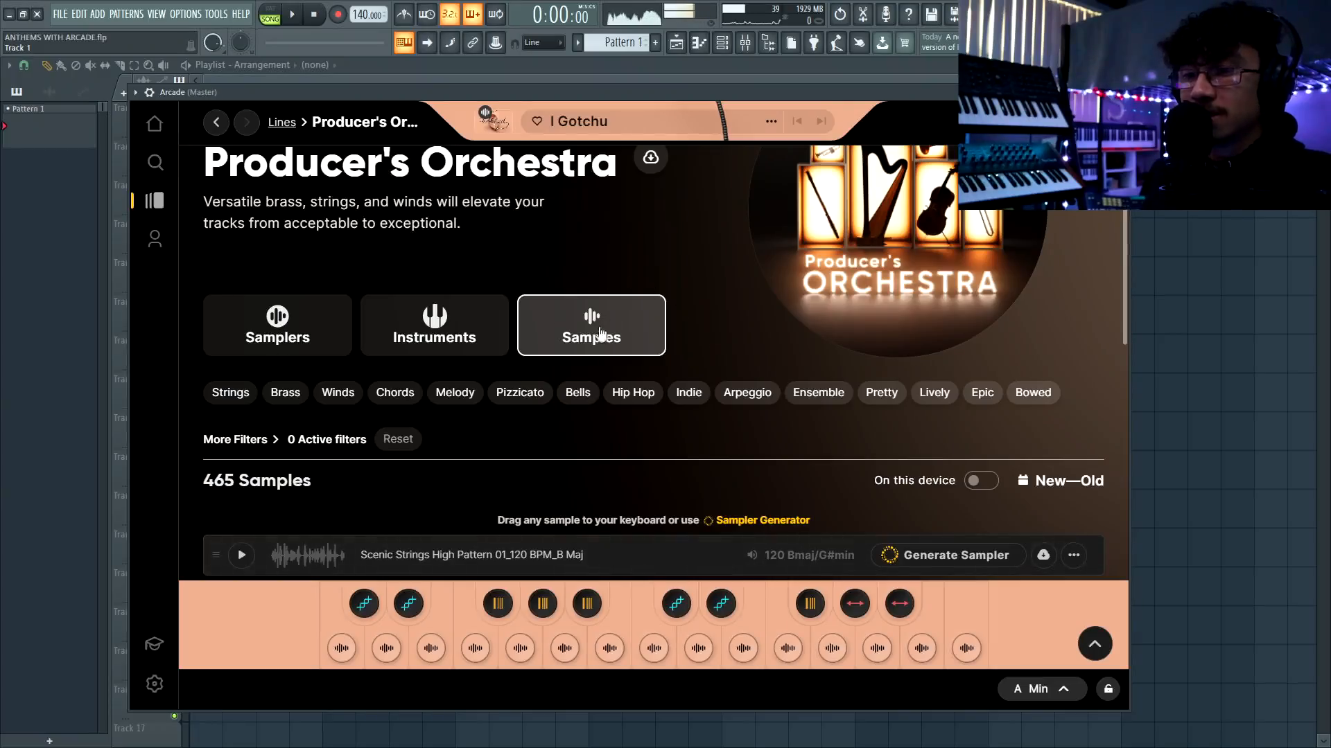
scroll(600, 334, down, 3)
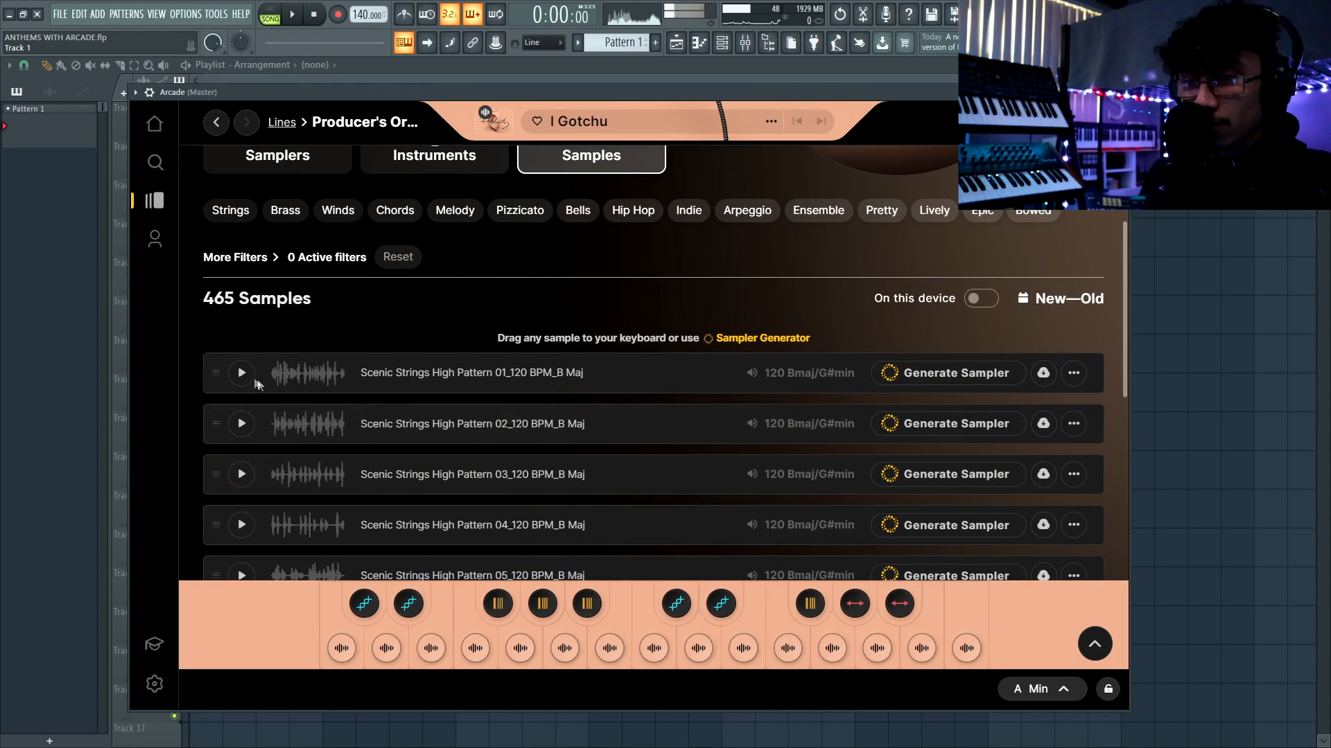
click(242, 425)
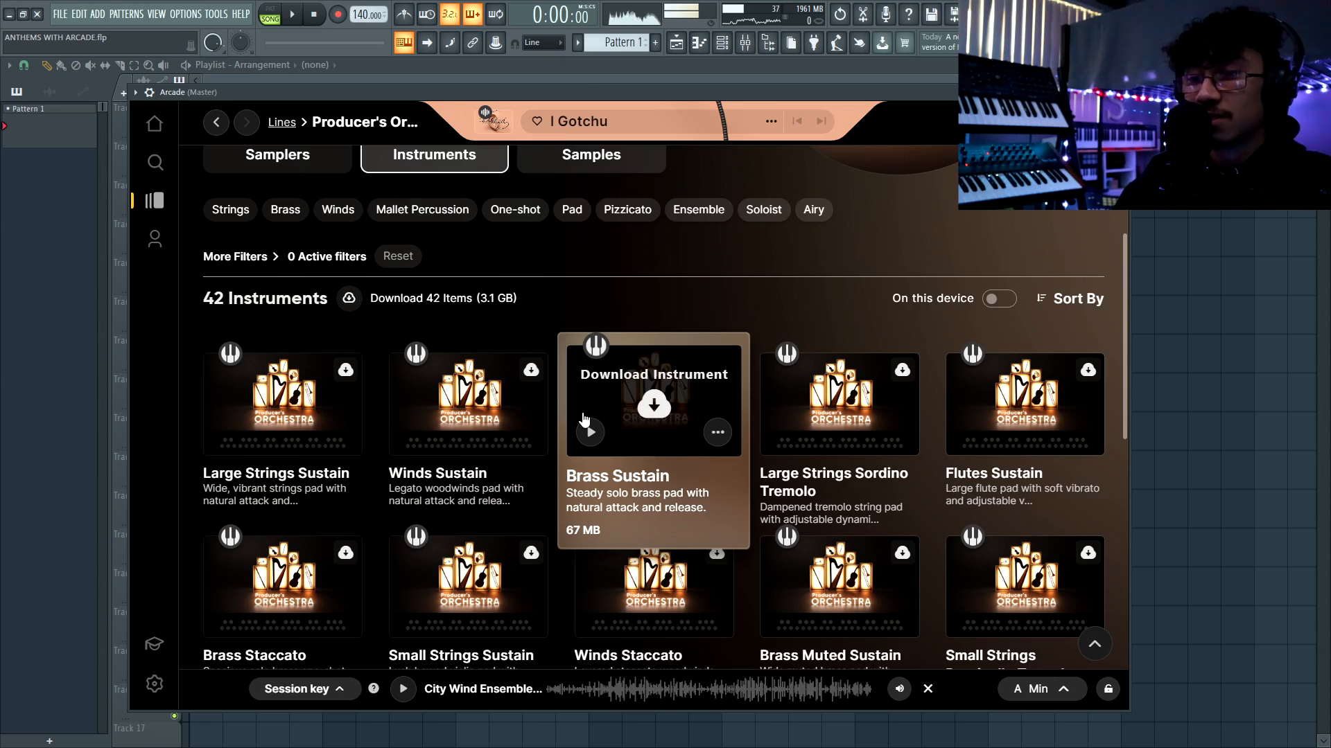
Filter the Producer's Orchestra instruments to Brass and preview several, including Brass Muted Staccato and Orchestral Sustain
scroll(590, 381, up, 2)
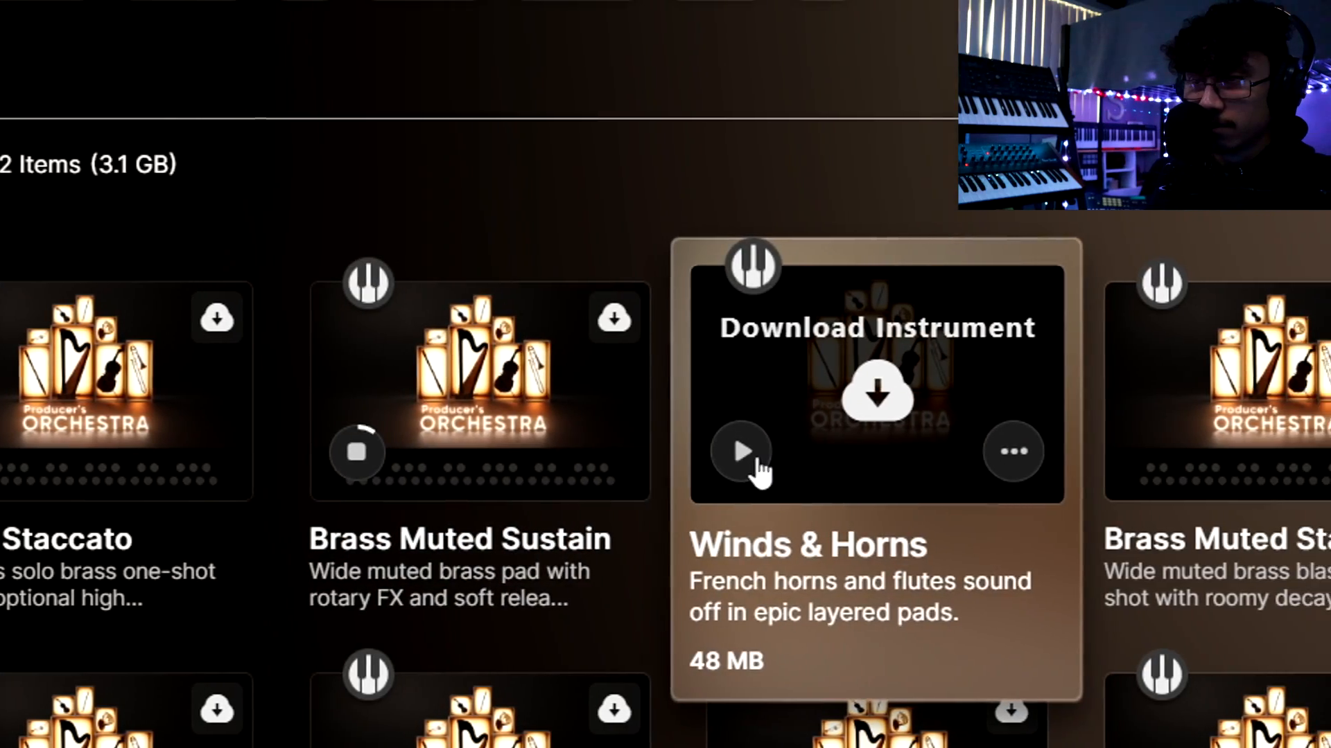
click(1154, 710)
click(1034, 459)
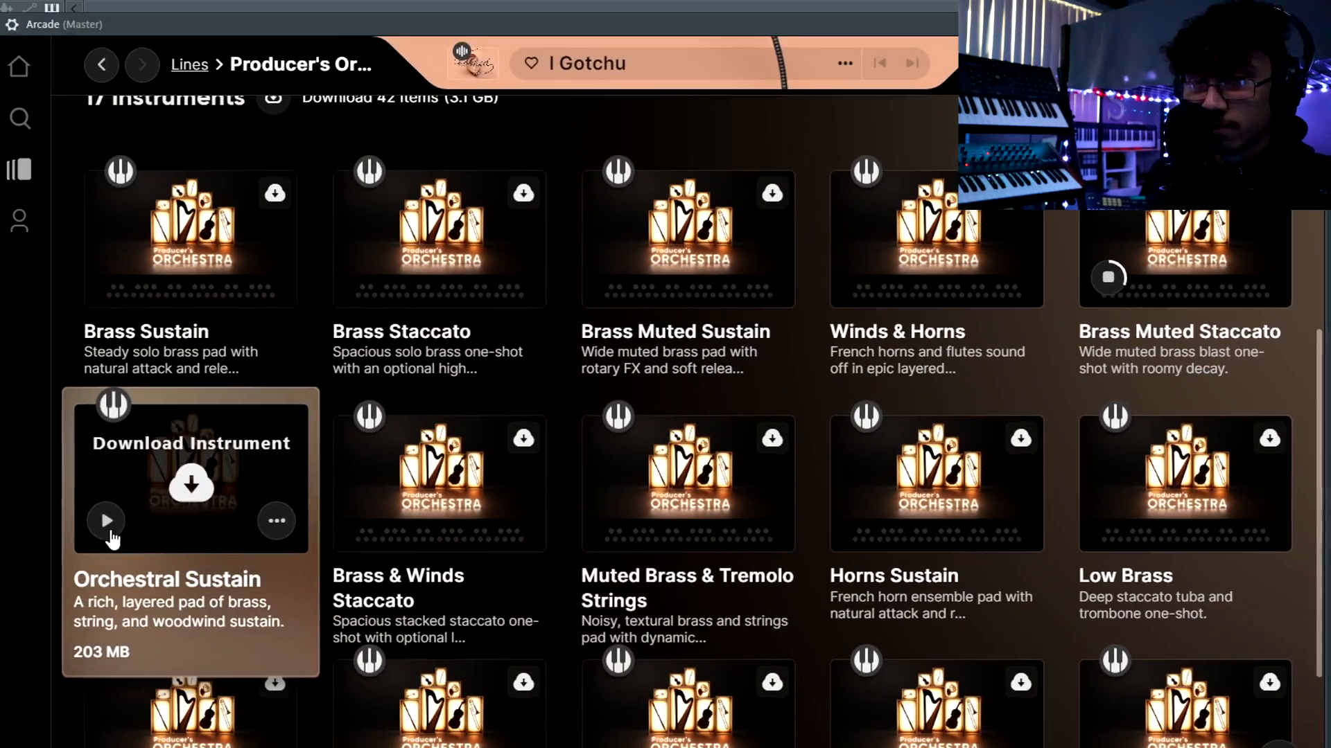
click(99, 524)
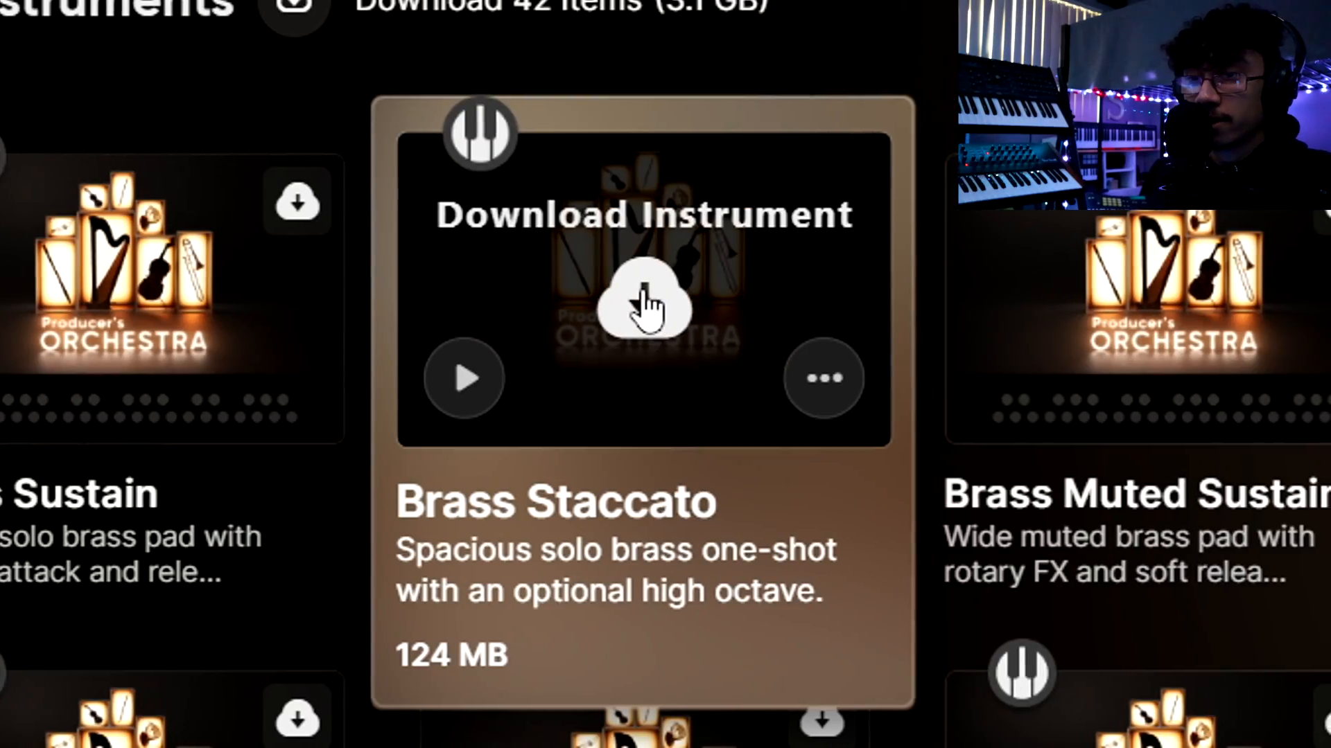
Download the Brass Staccato instrument, load it in Arcade and open the channel's piano roll
click(469, 254)
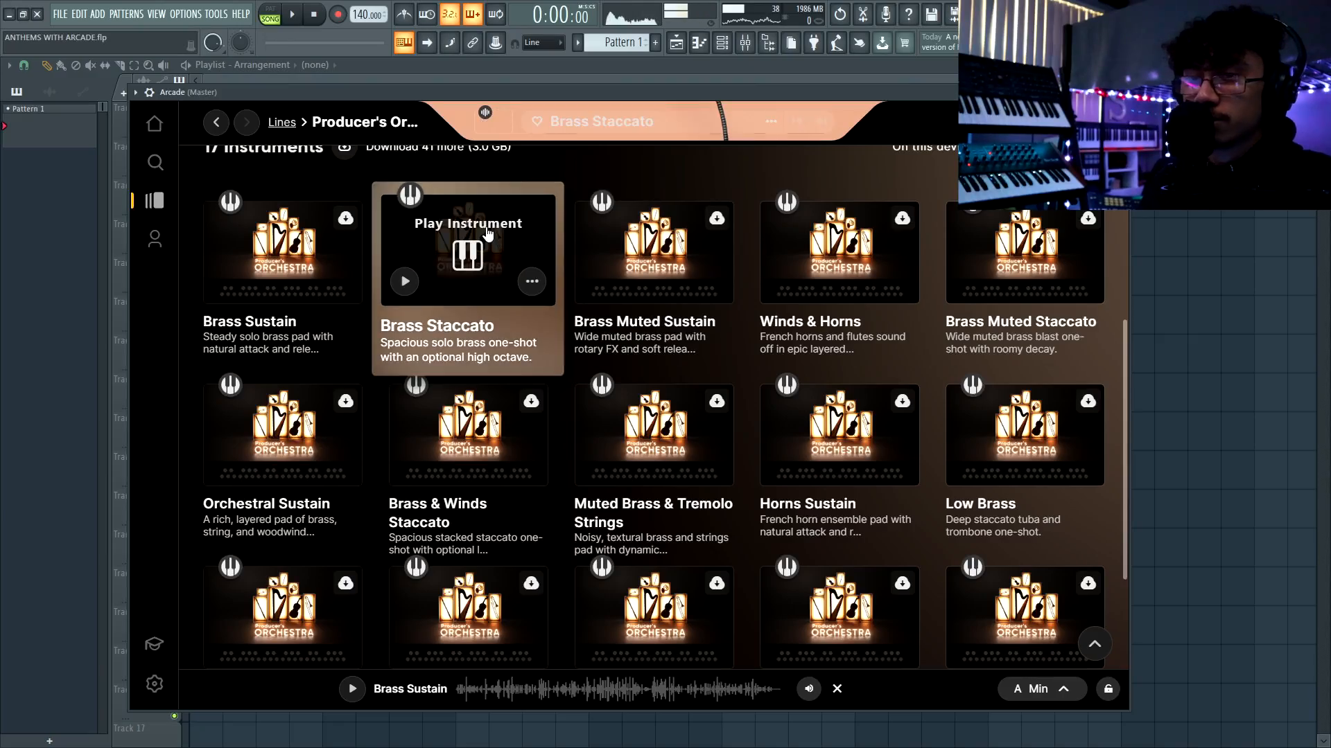
click(488, 234)
drag(356, 93, 381, 85)
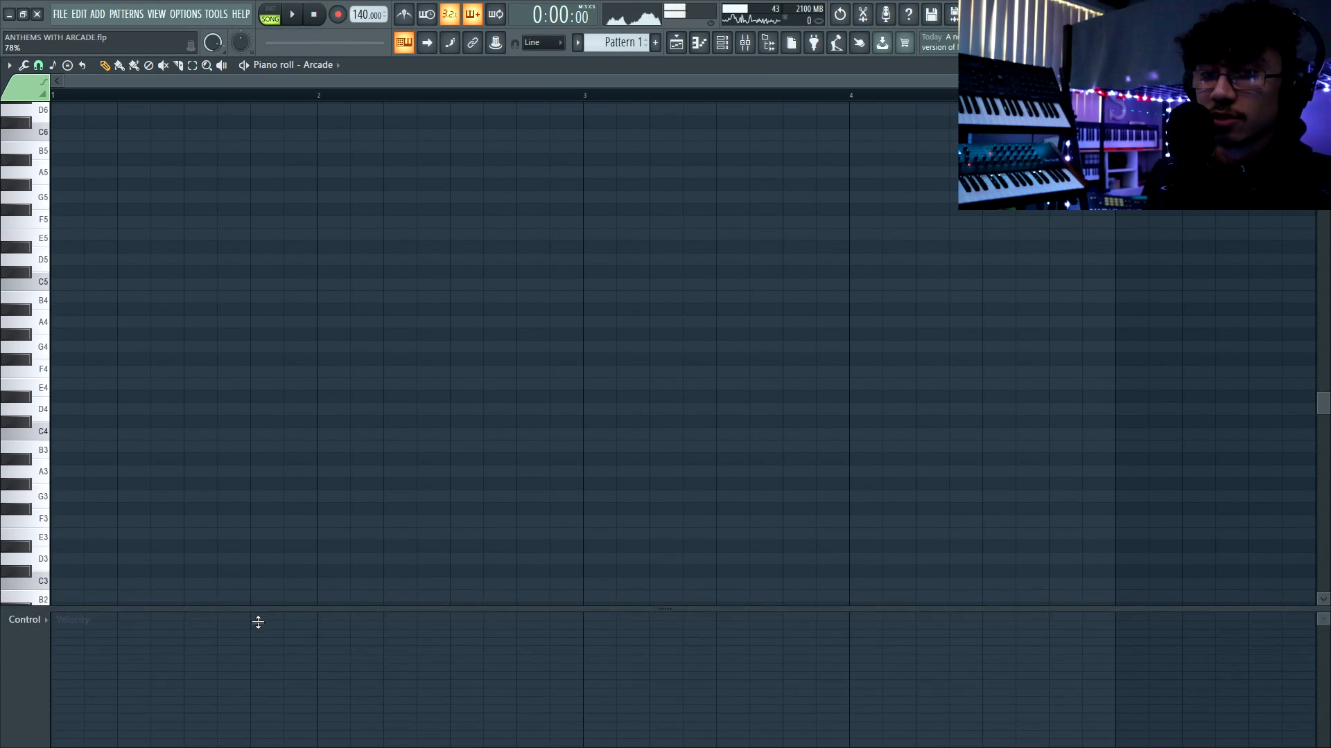
scroll(173, 521, up, 2)
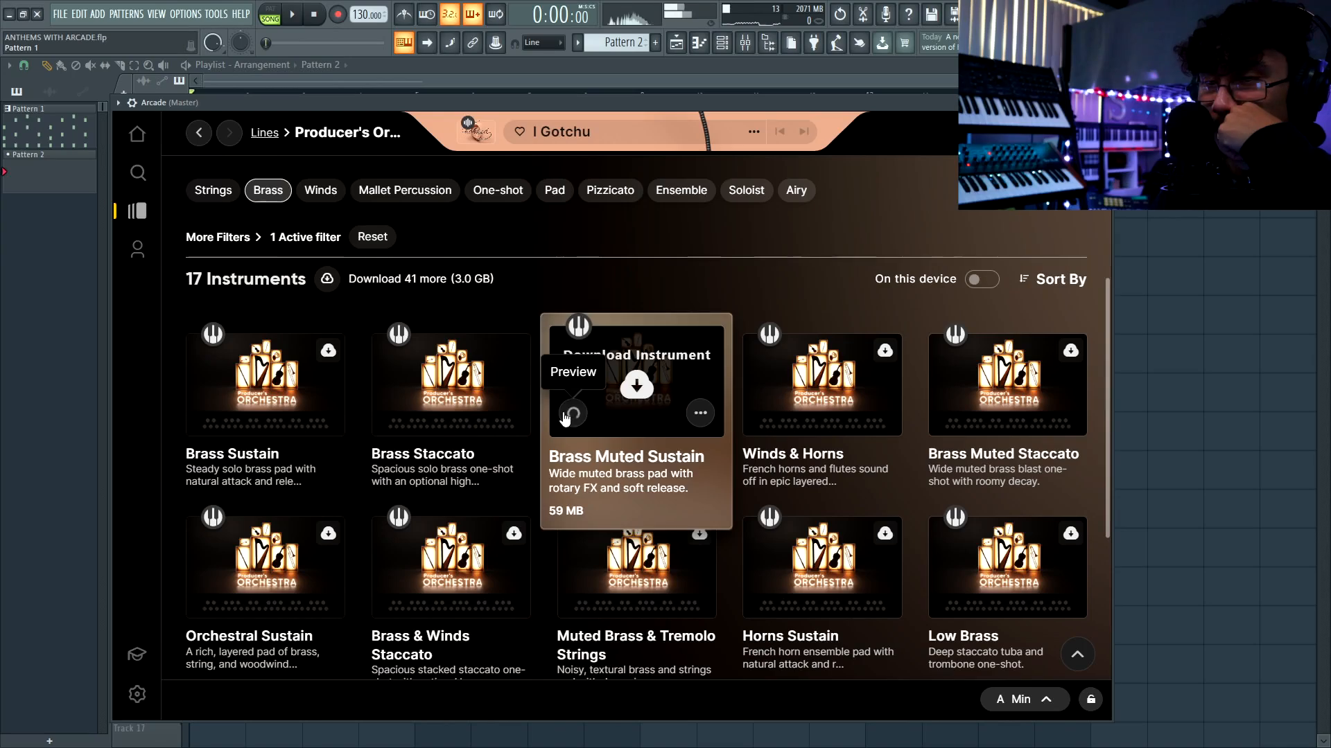
Preview more Brass instruments for a second layer, such as Brass Muted Sustain and Winds & Horns
drag(654, 100, 656, 63)
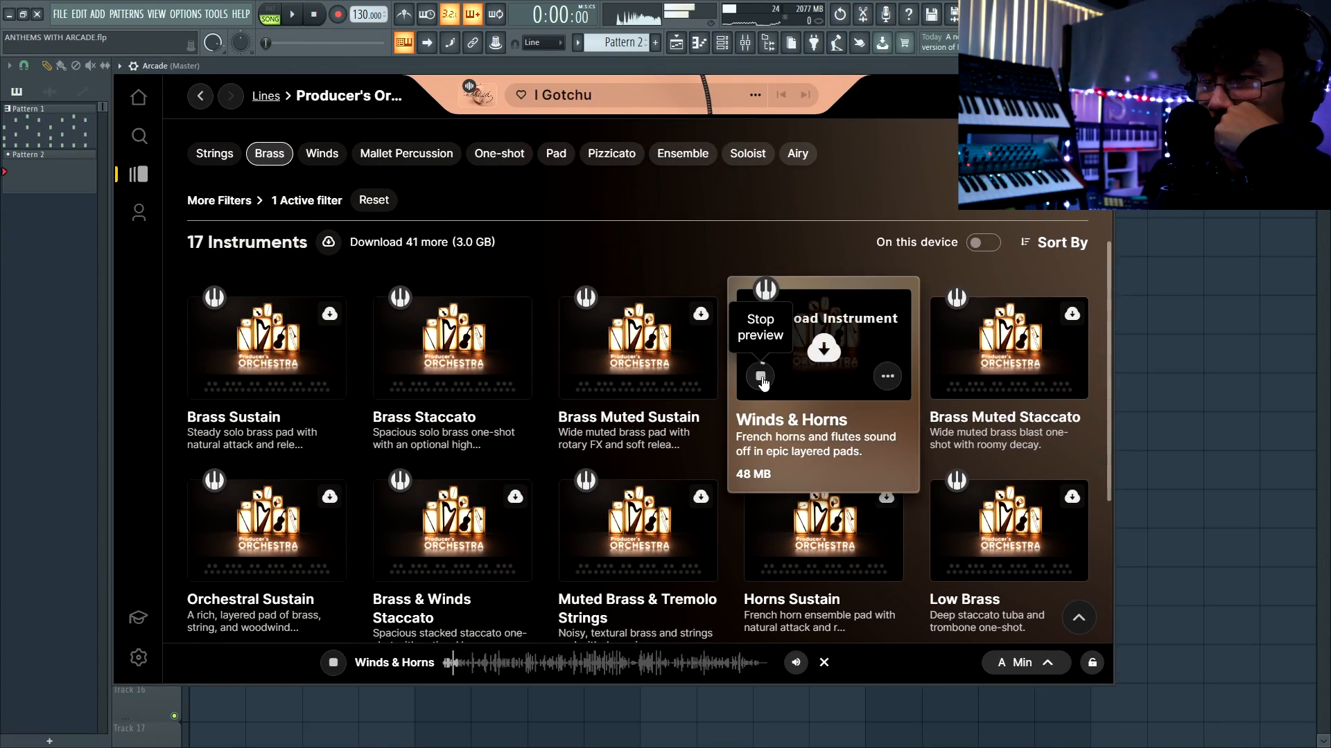
scroll(769, 381, down, 2)
click(948, 255)
scroll(915, 374, down, 1)
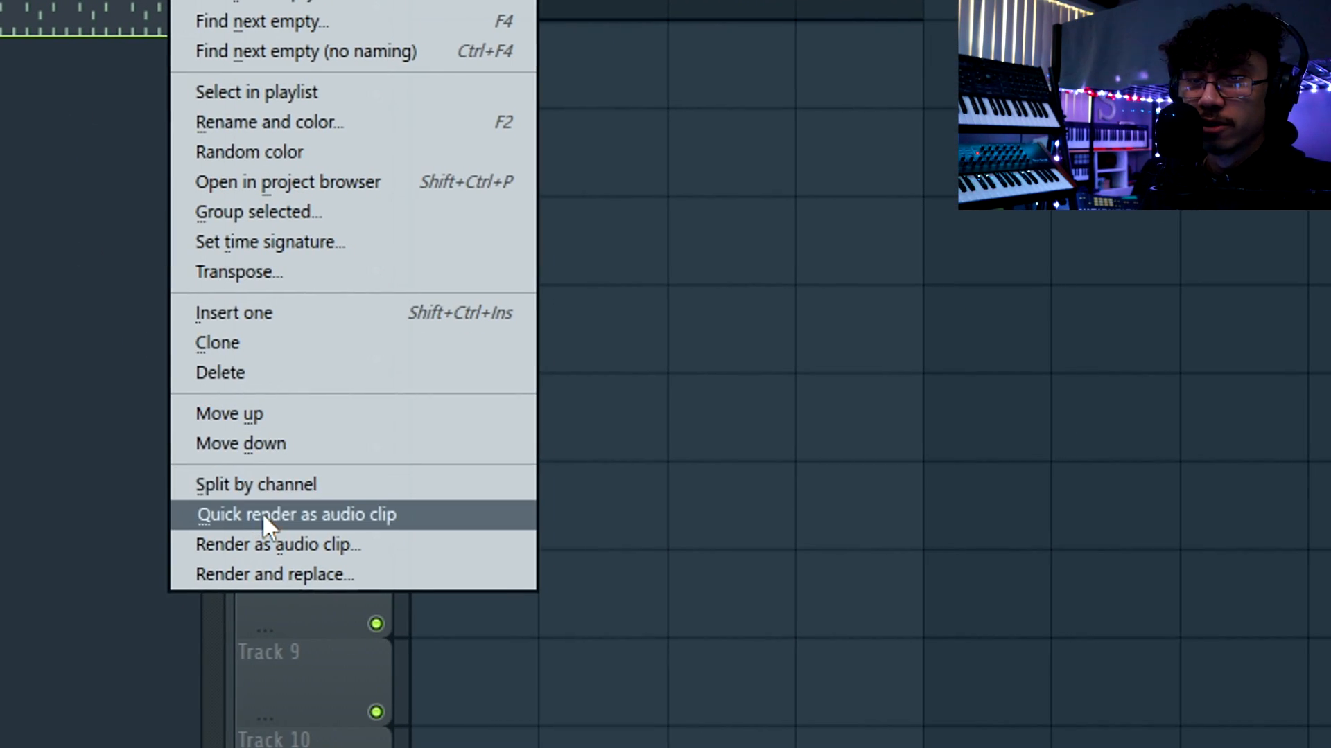
Quick render the brass pattern as an audio clip
click(199, 513)
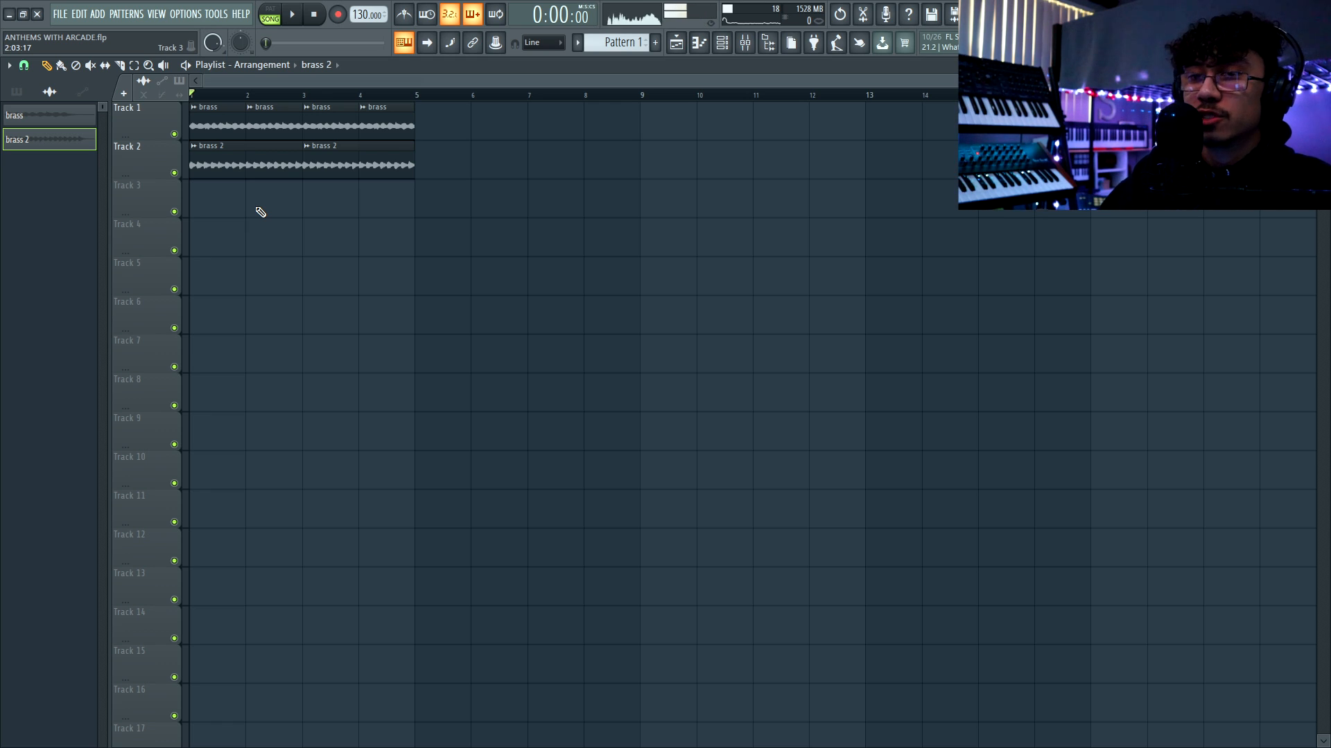
Reset the Brass filter in Arcade, filter the instruments to Strings and preview several string instruments
key(F6)
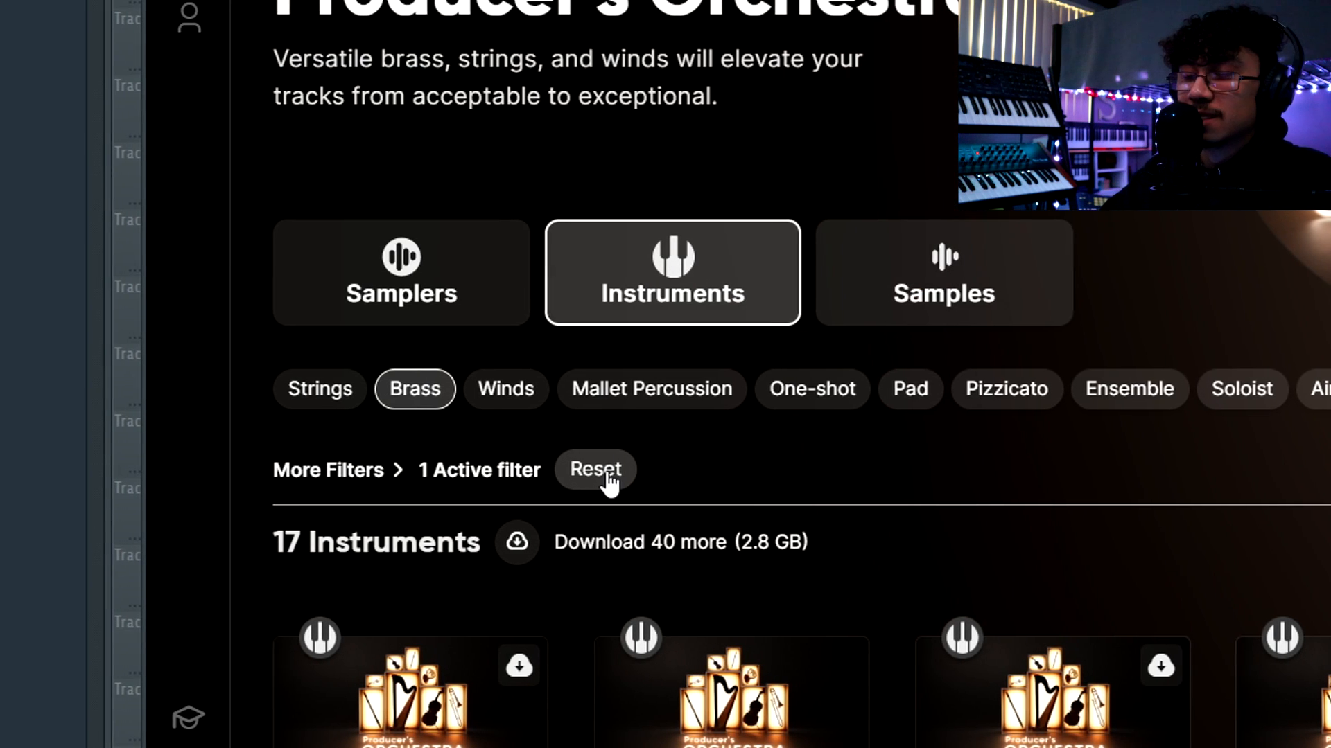
click(393, 485)
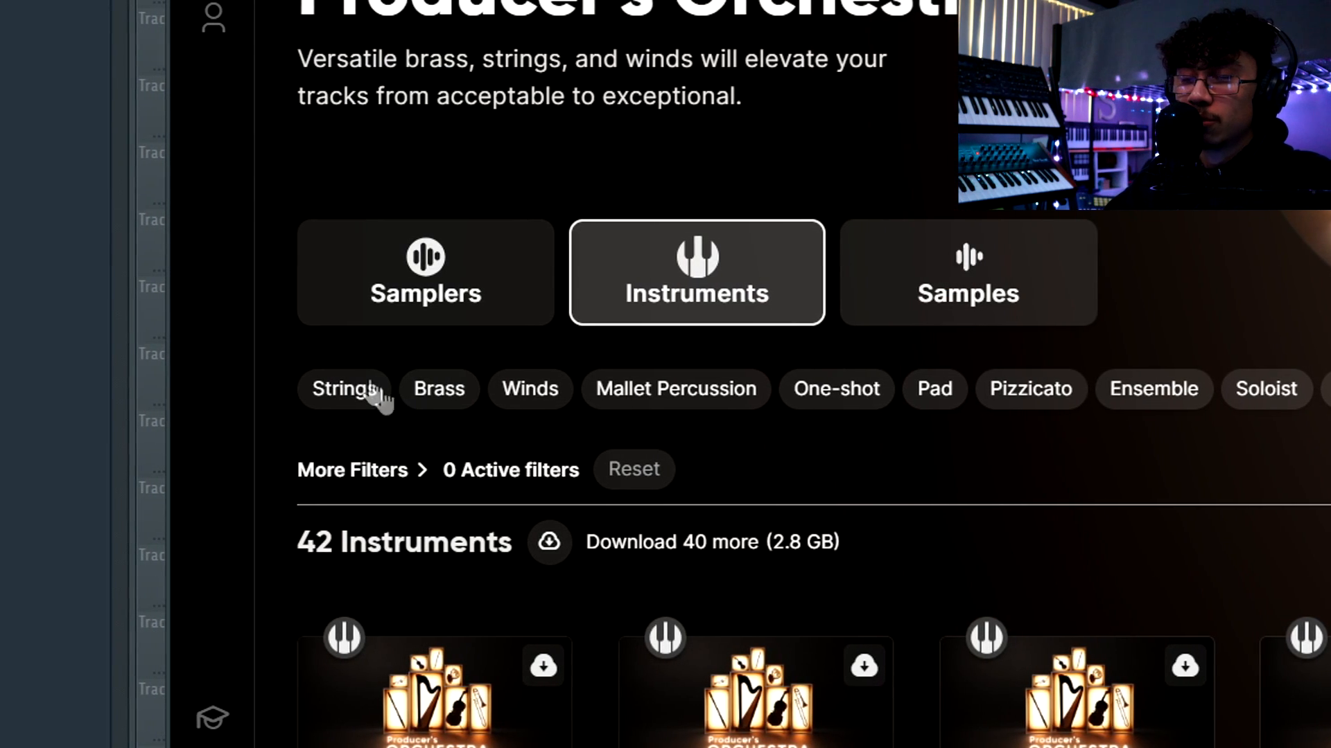
click(363, 391)
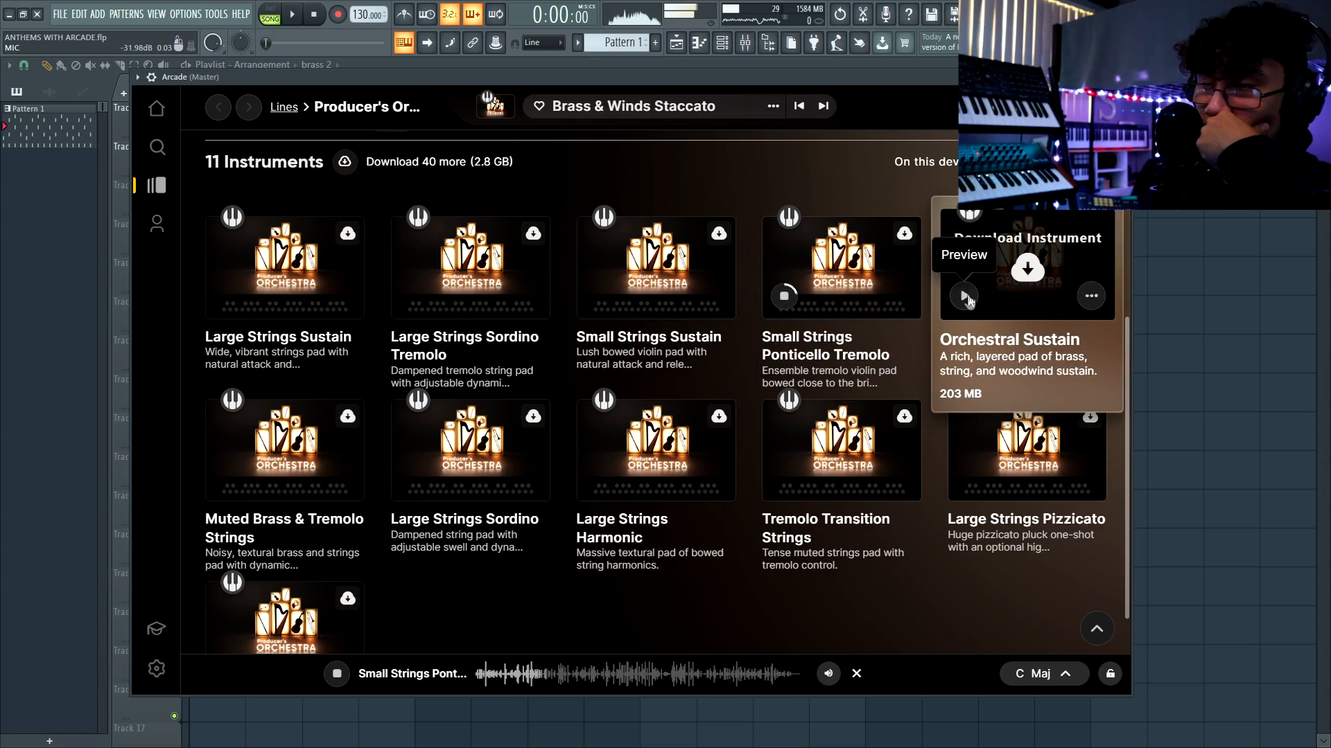
click(599, 478)
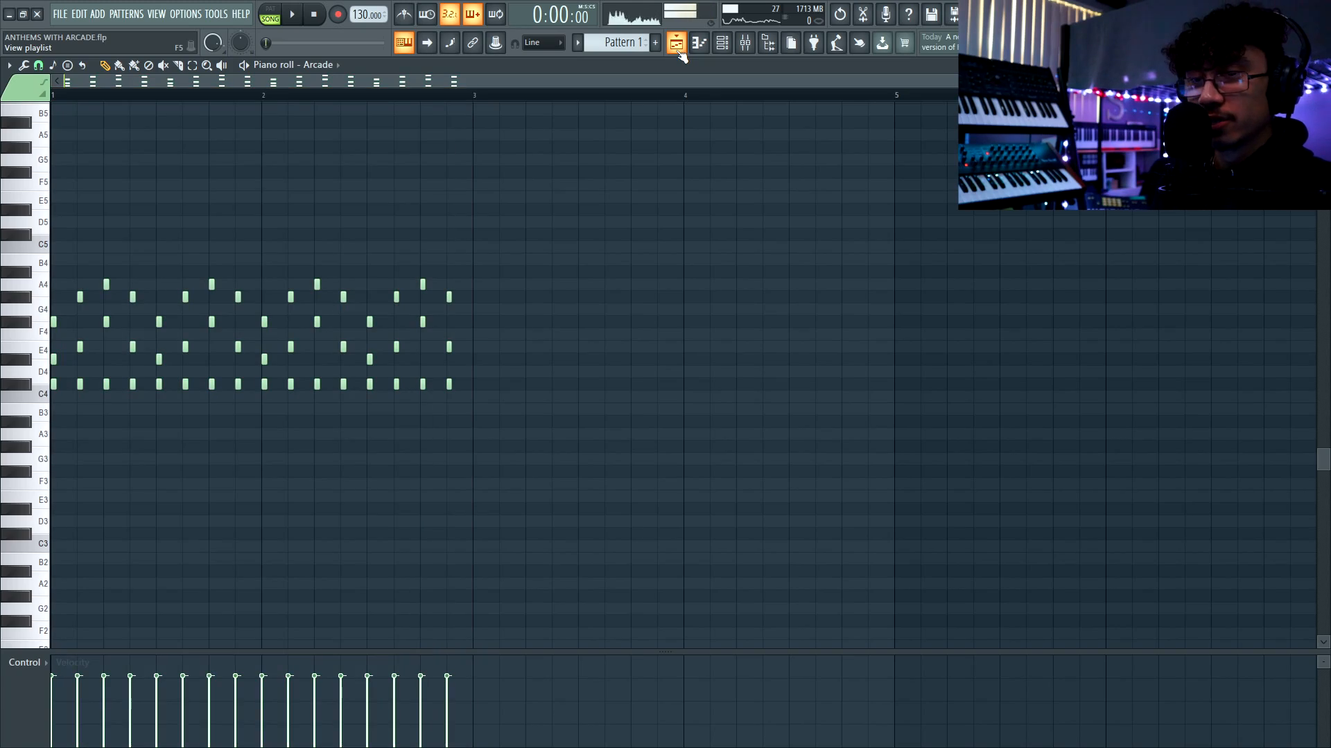
Copy all notes of Pattern 1 into a new Pattern 2 on the Arcade channel and switch playback to pattern mode
key(ctrl+a)
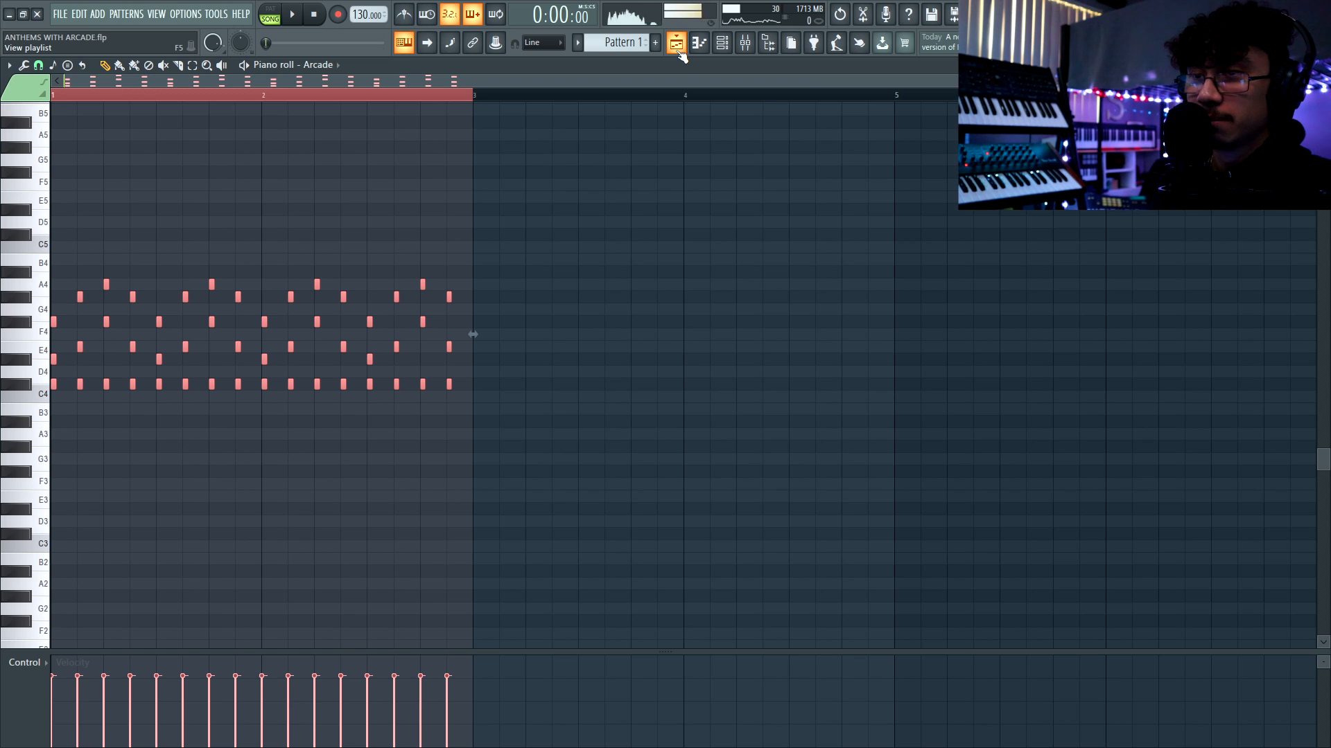
click(654, 43)
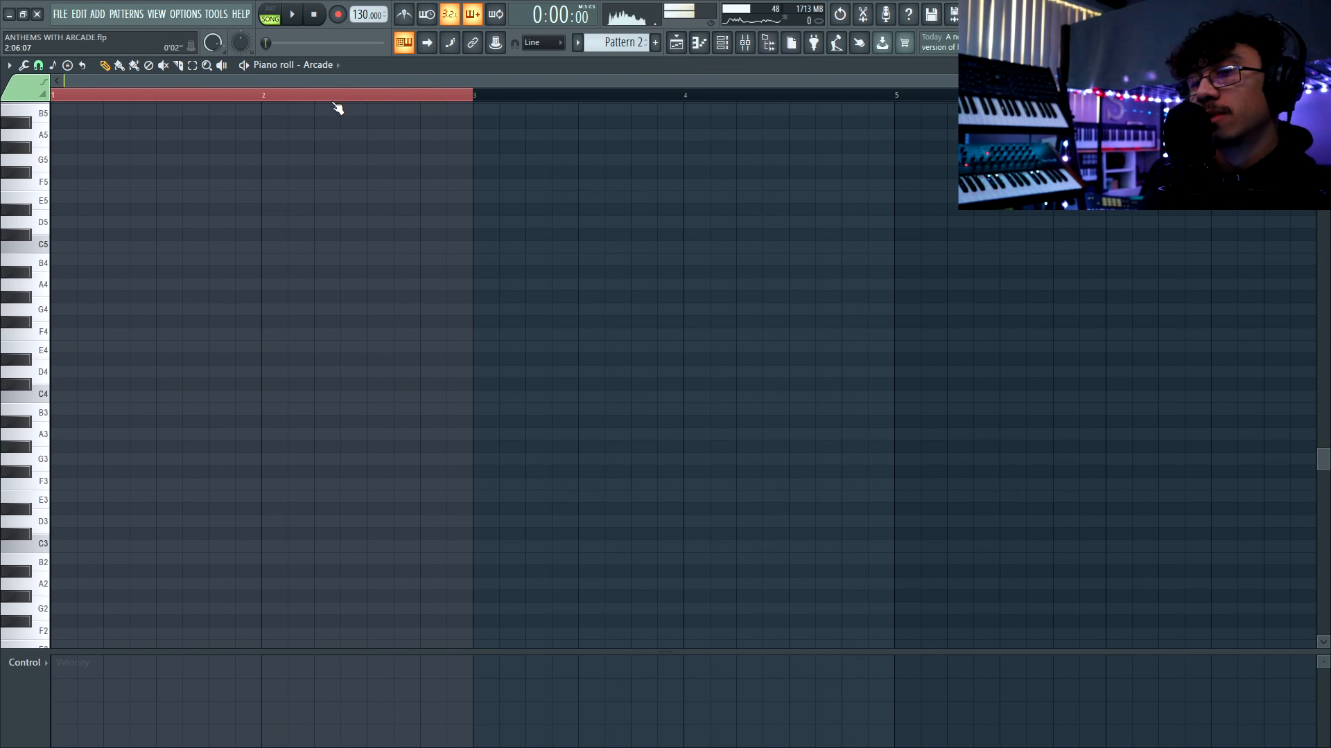
key(ctrl+v)
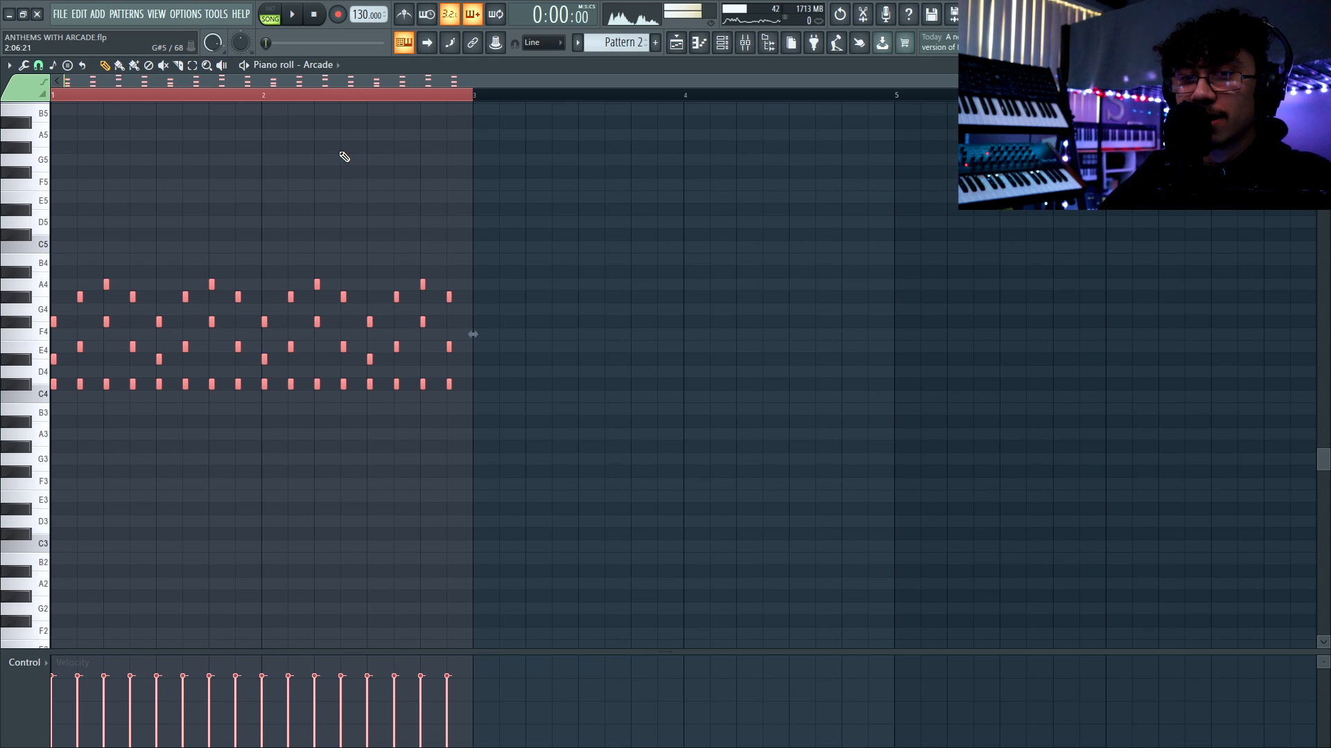
key(l)
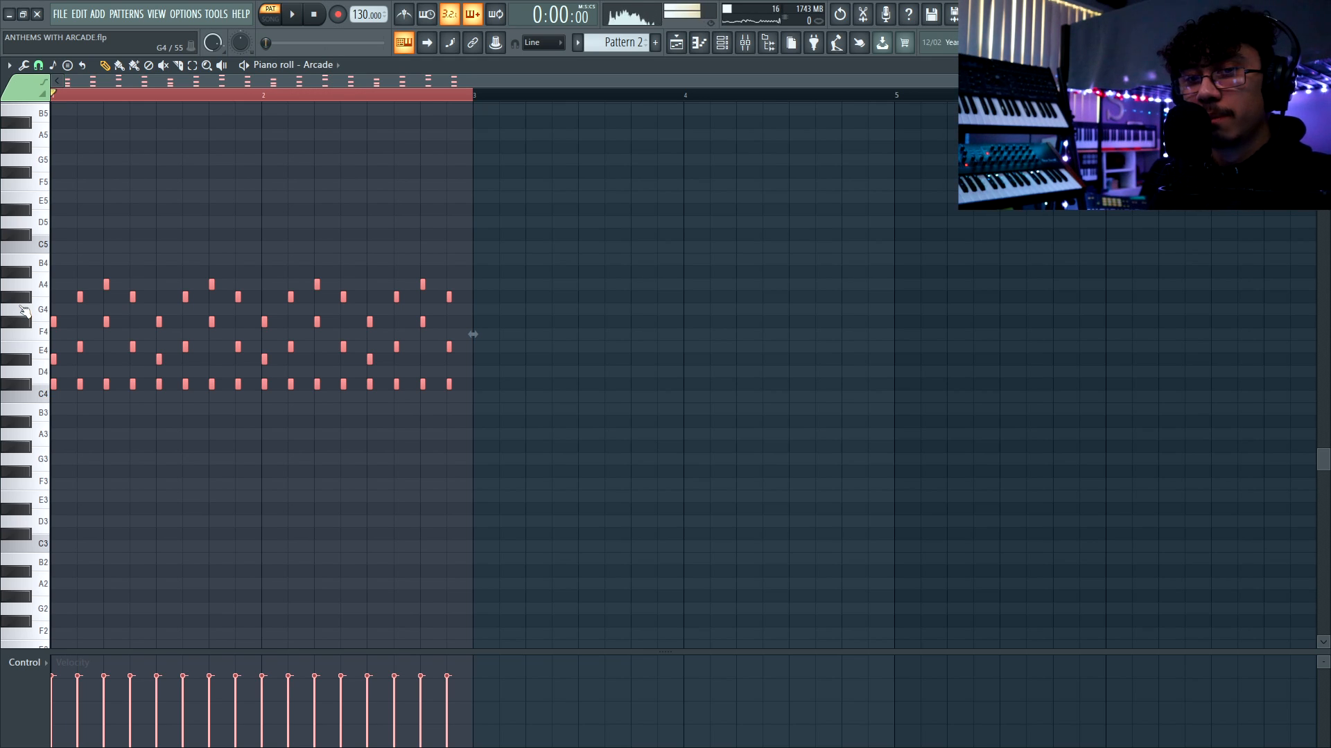
Transpose all notes in Pattern 2 up two octaves and play the pattern
key(ctrl+Up)
key(ctrl+Up)
key(space)
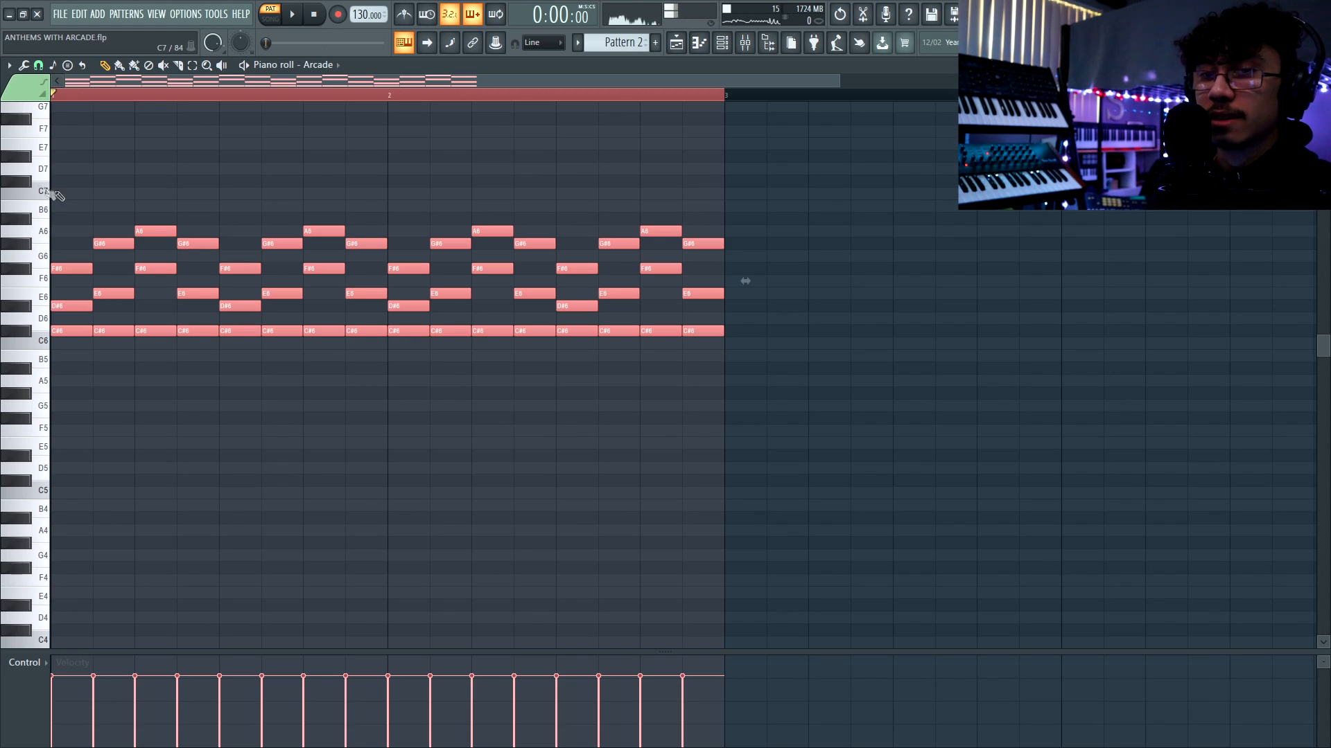
Move the row of C#6 notes up one octave to C#7 and play the pattern
drag(83, 187, 821, 399)
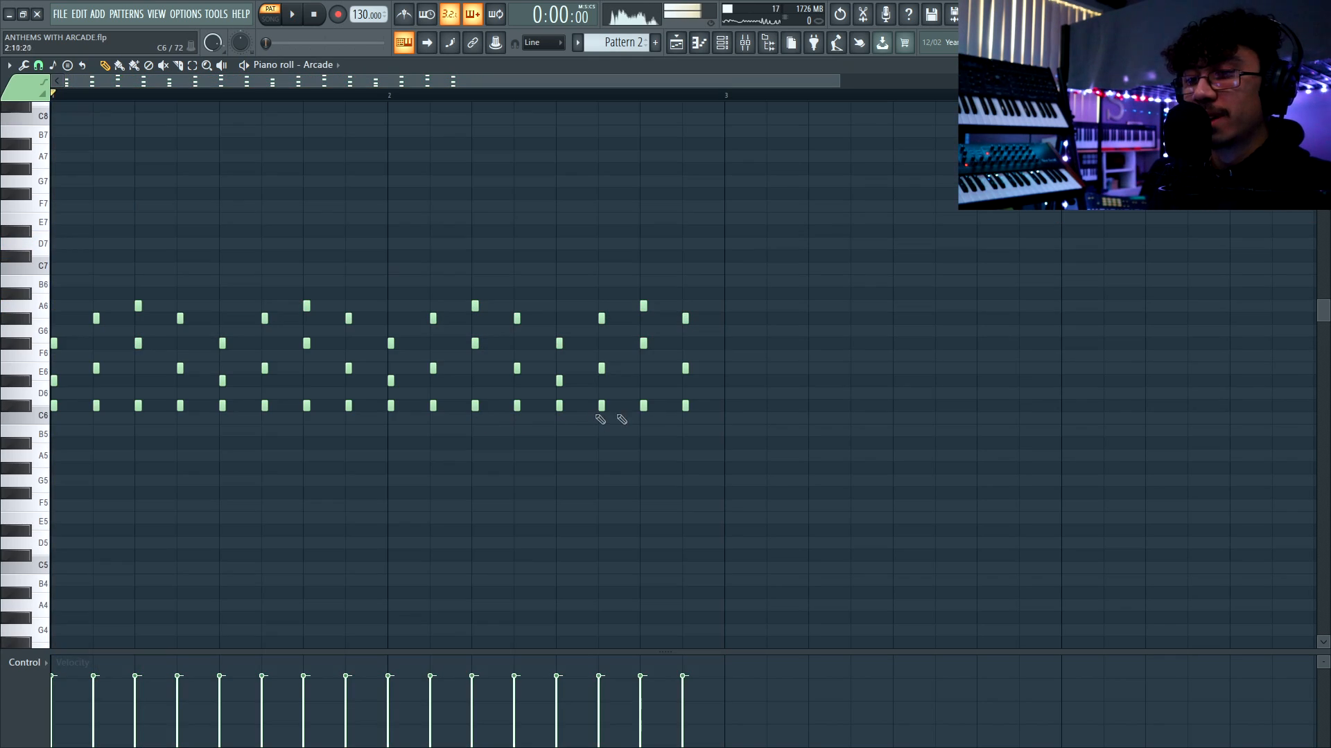
drag(2, 444, 2, 446)
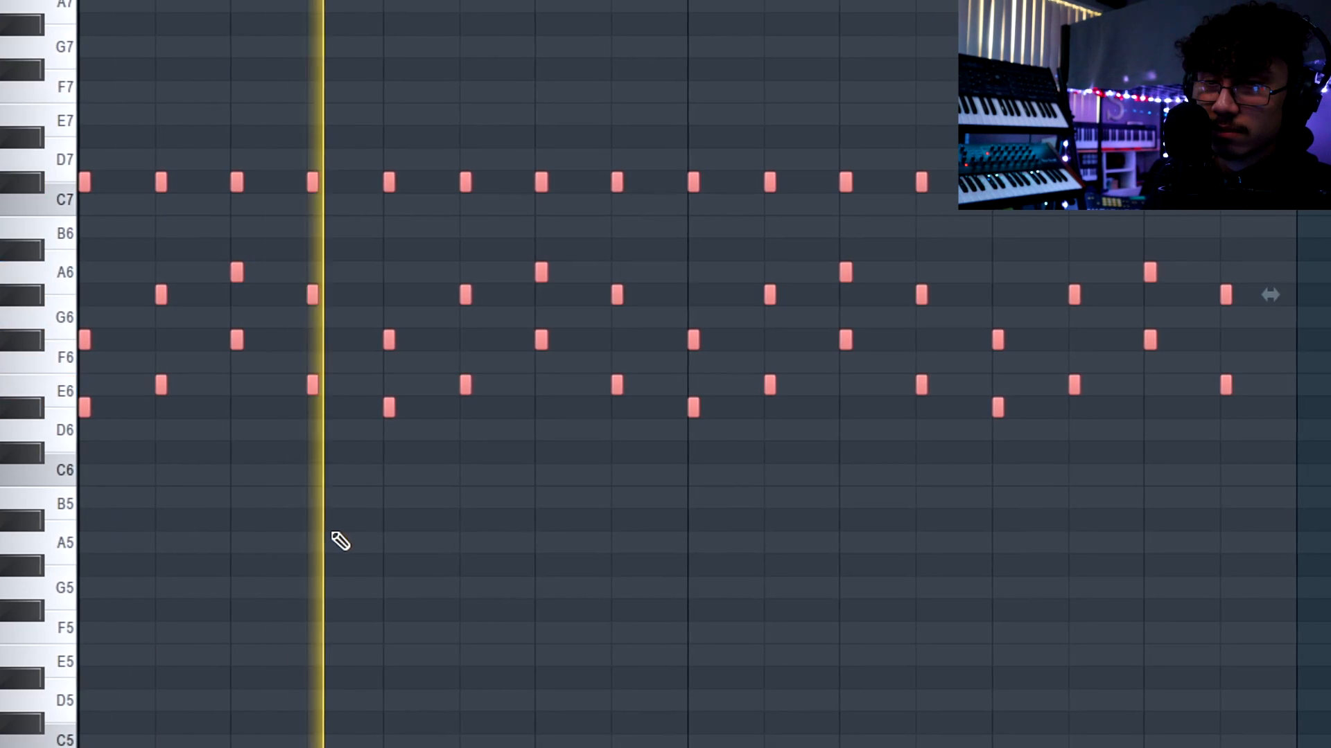
key(space)
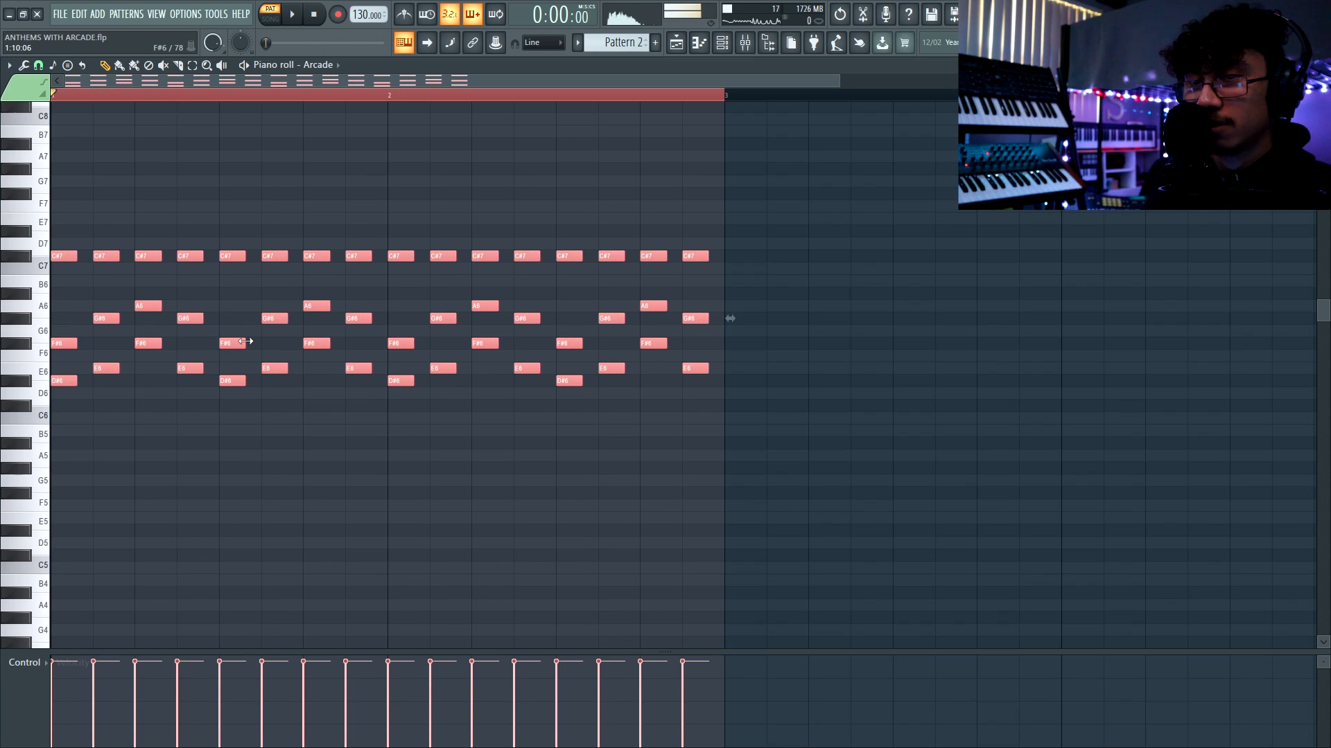
Delete the three notes of the second chord in Pattern 2
drag(111, 430, 124, 224)
key(Delete)
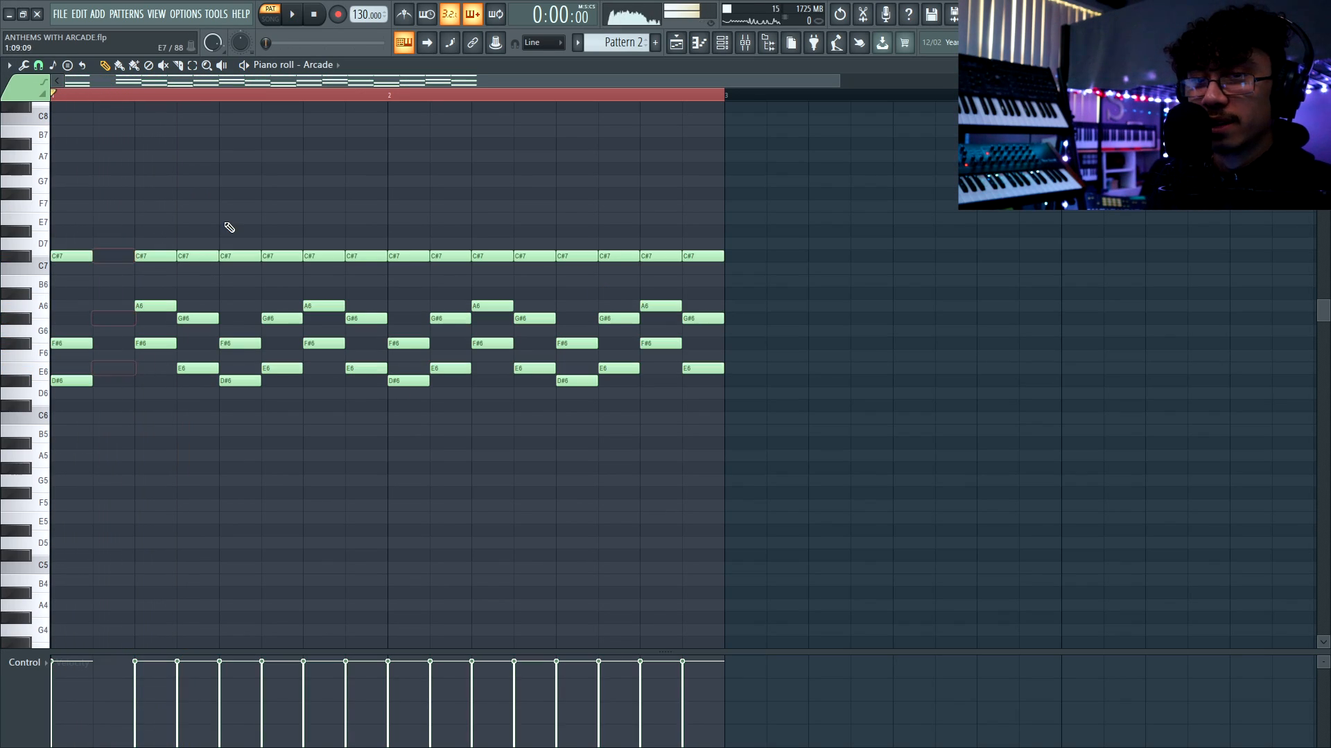
Thin out the chord sequence in Pattern 2 by deleting every other chord, including the fourth and sixth
key(Delete)
drag(274, 239, 282, 427)
key(Delete)
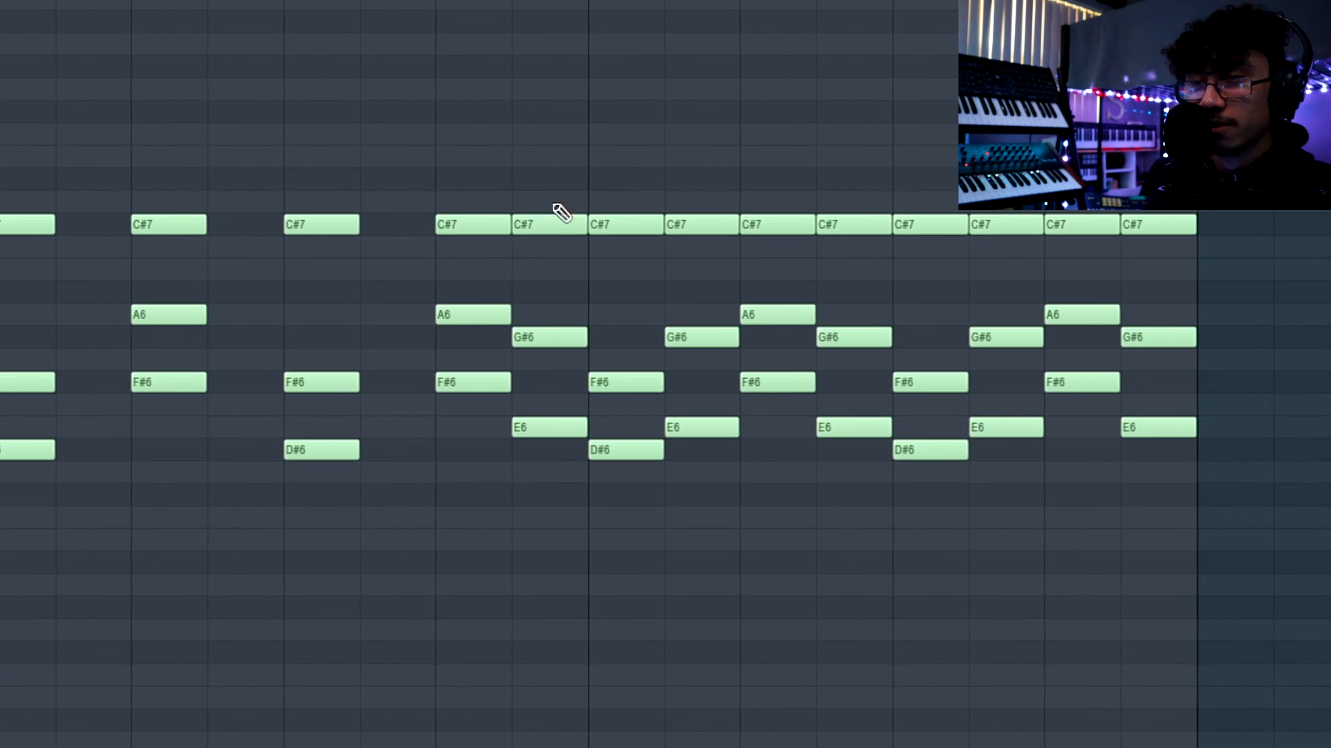
drag(369, 242, 371, 423)
key(Delete)
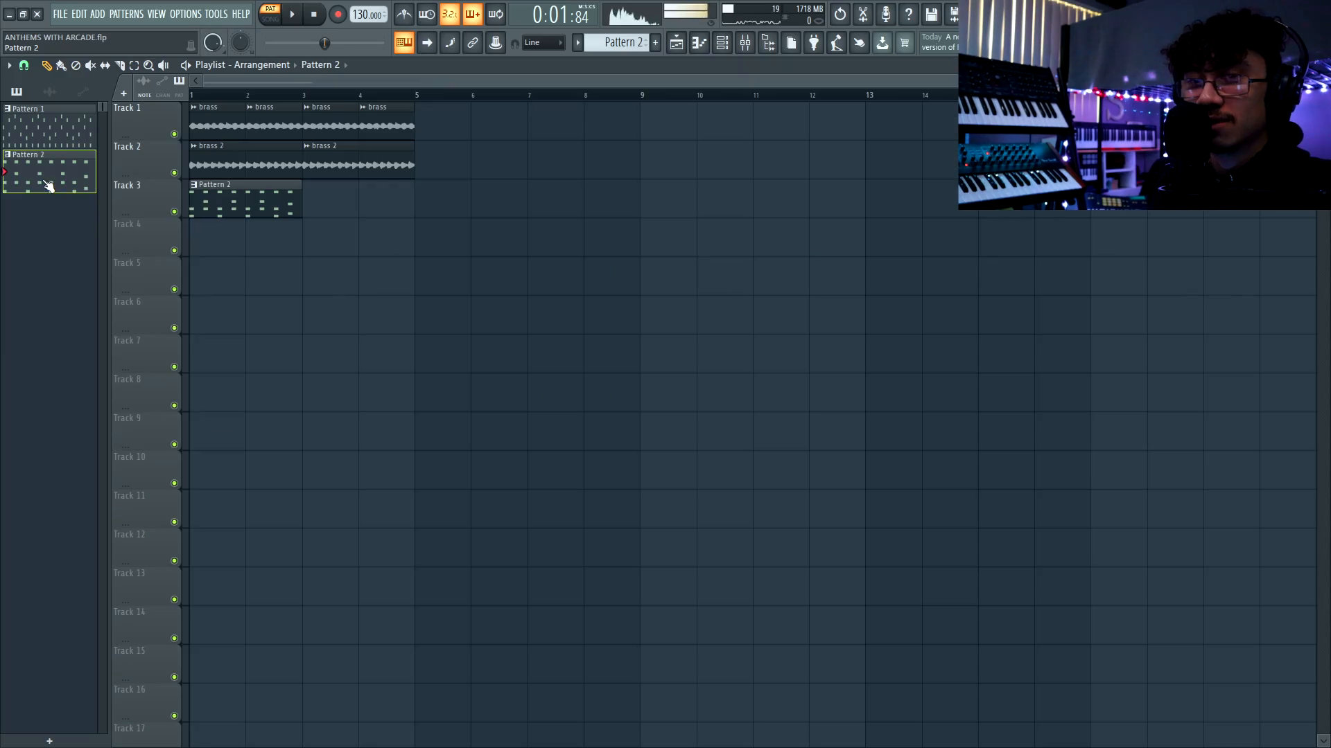
Open the options of Pattern 2 and reset the Strings filter on the Producer's Orchestra instruments
right_click(47, 182)
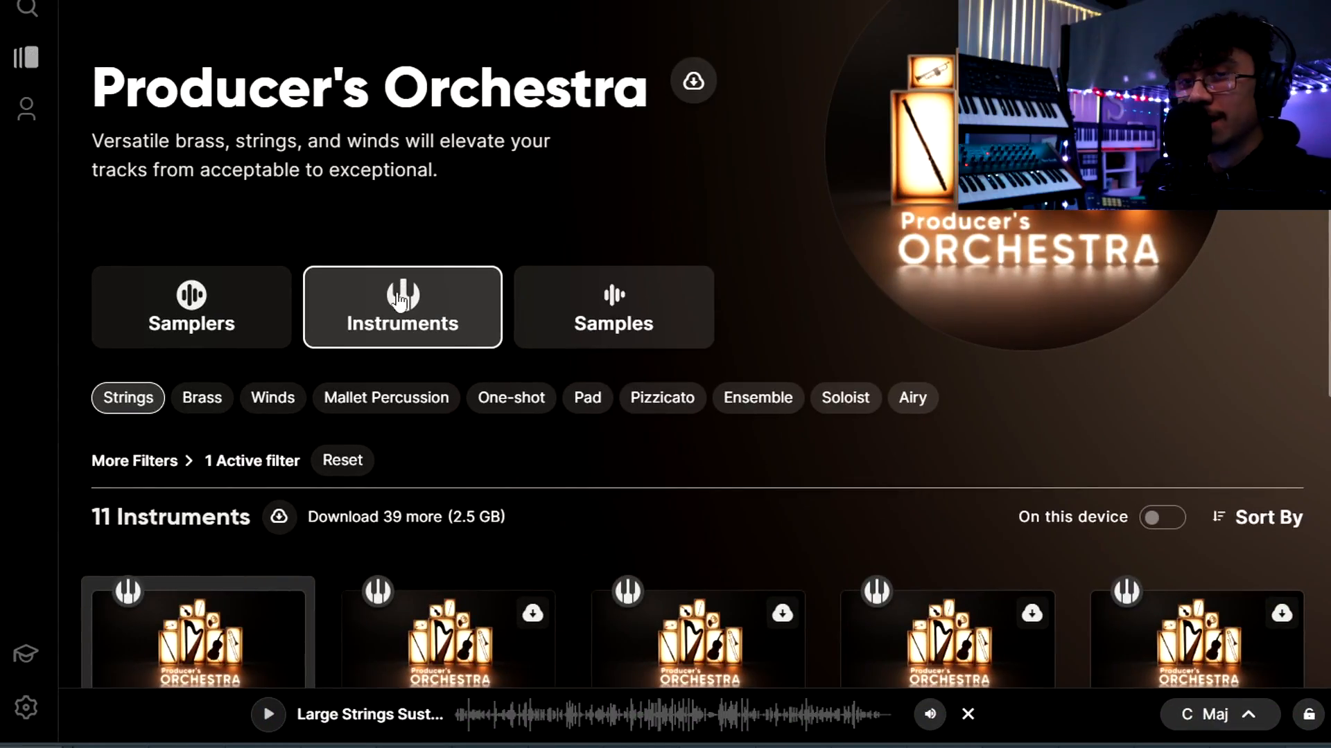
click(343, 461)
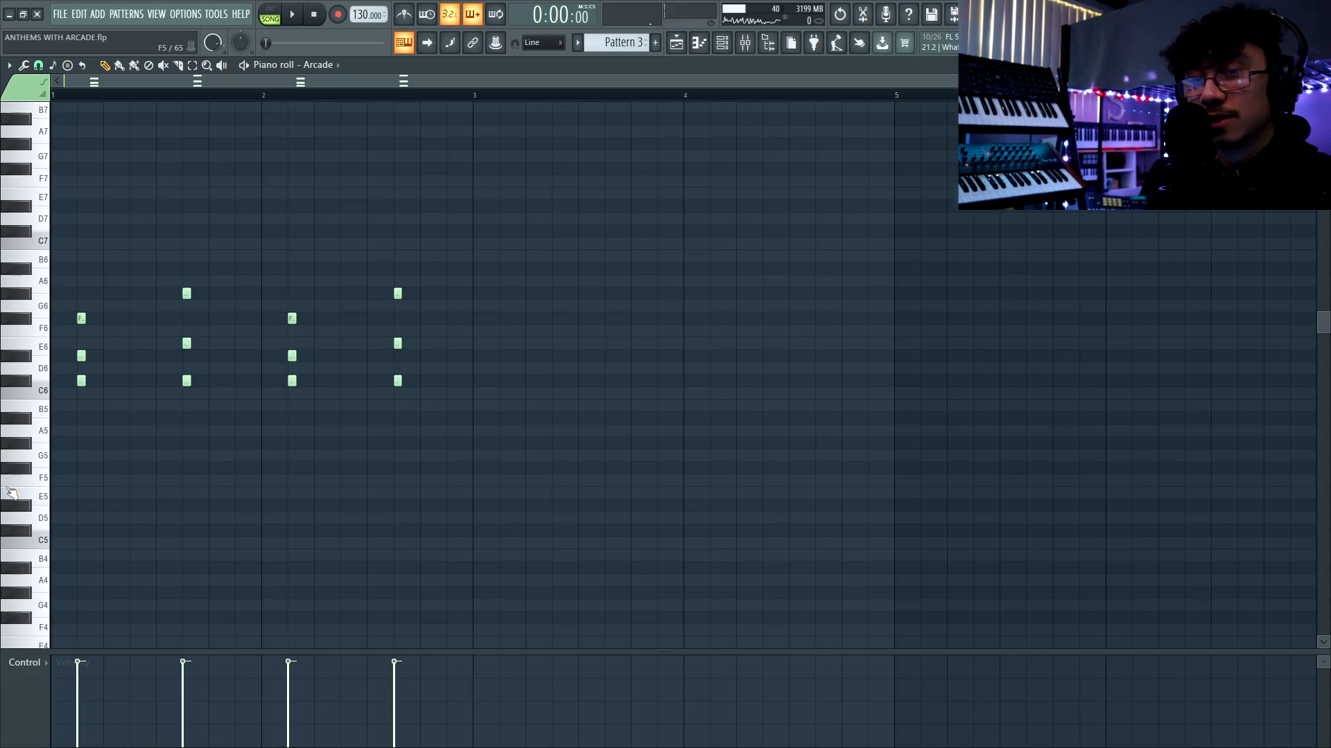
Shift all notes of Pattern 3 so the first chord starts at bar 1, and play the pattern
key(ctrl+a)
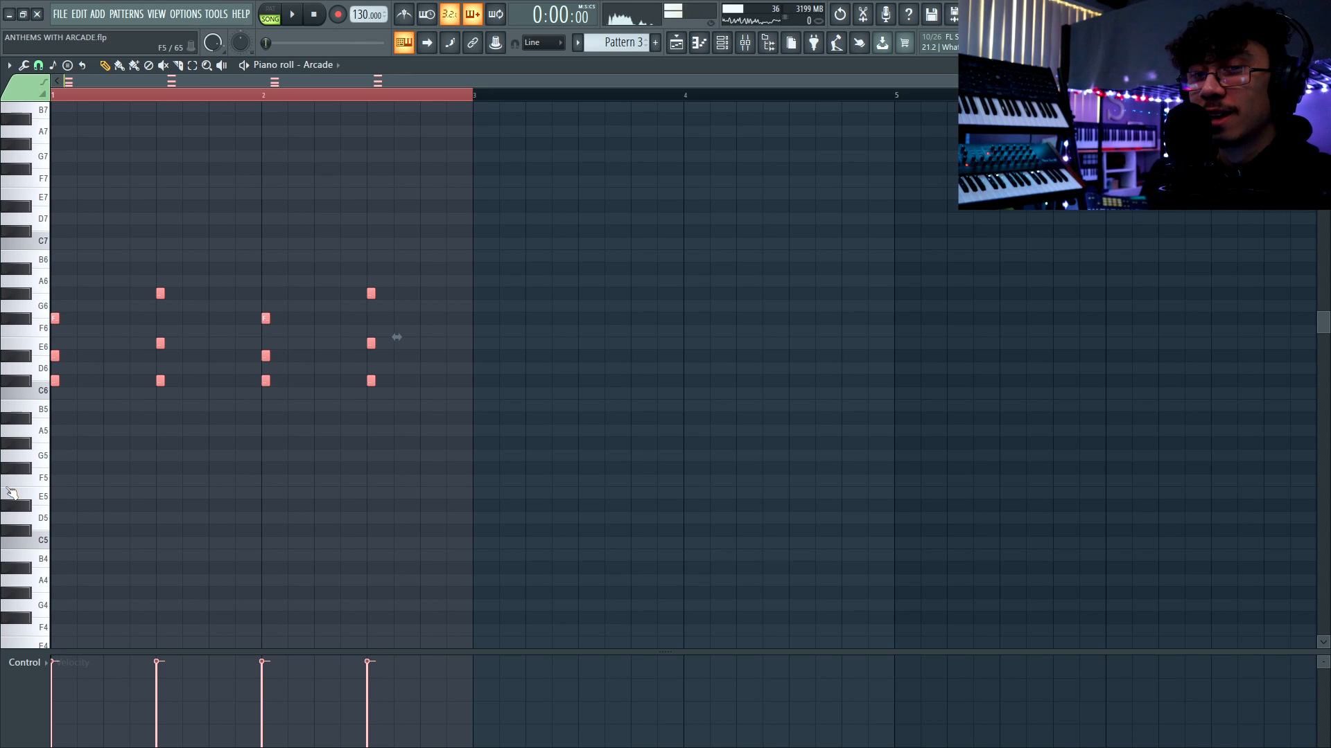
key(shift+Right)
ctrl+click(262, 278)
key(space)
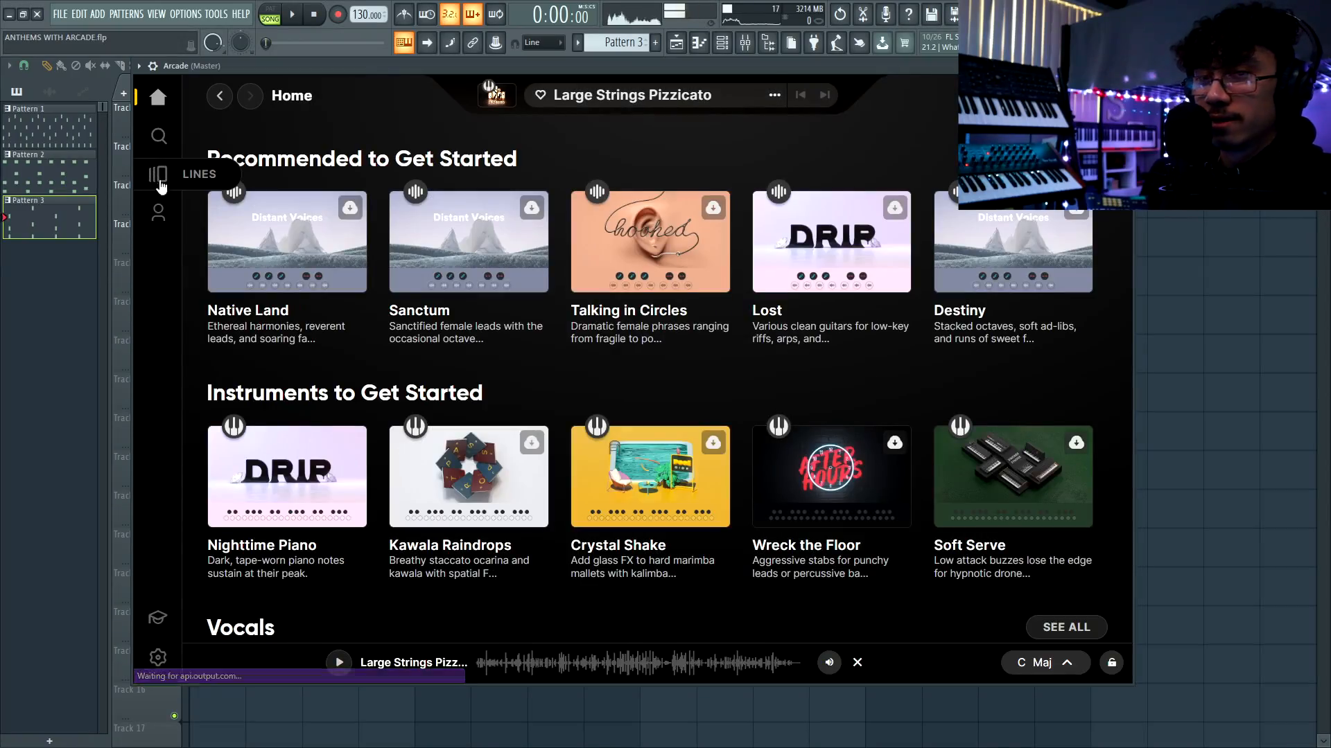
Return to Arcade's list of Lines and open the Anthem Beats line
click(159, 179)
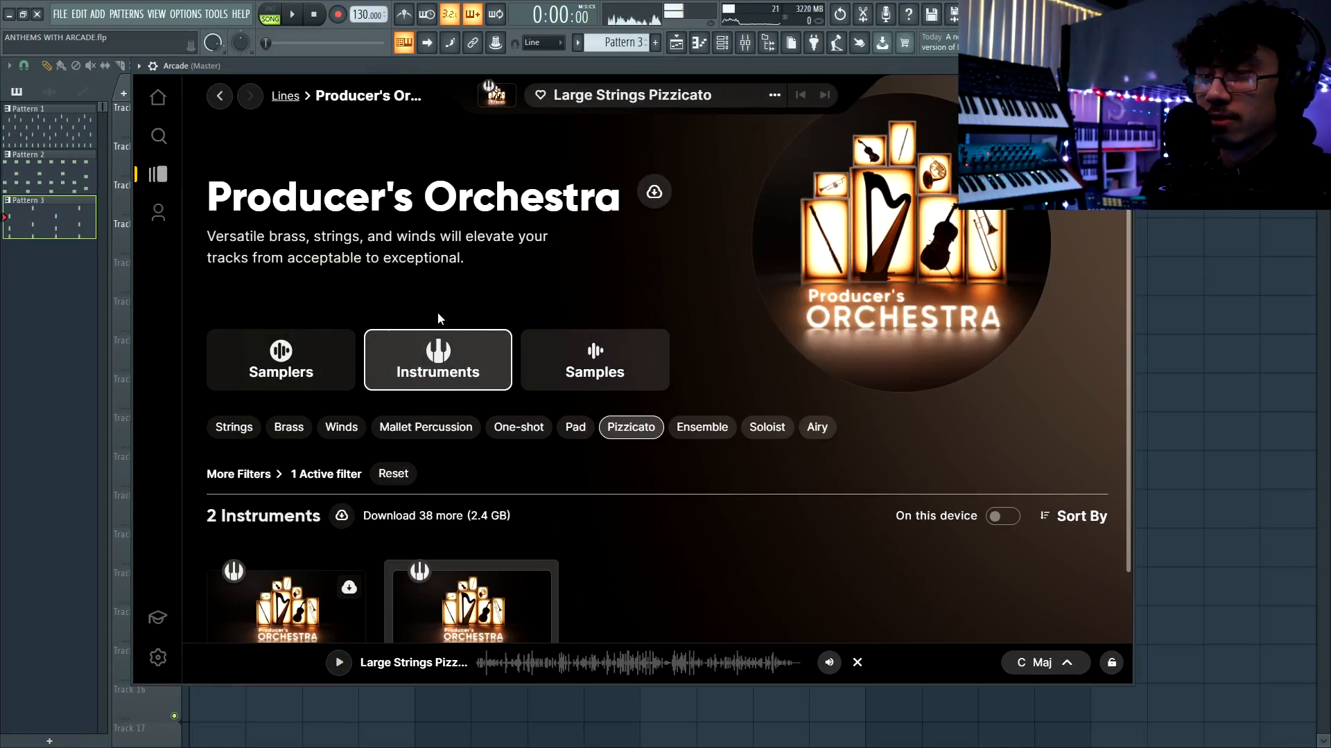
click(220, 96)
scroll(600, 298, down, 3)
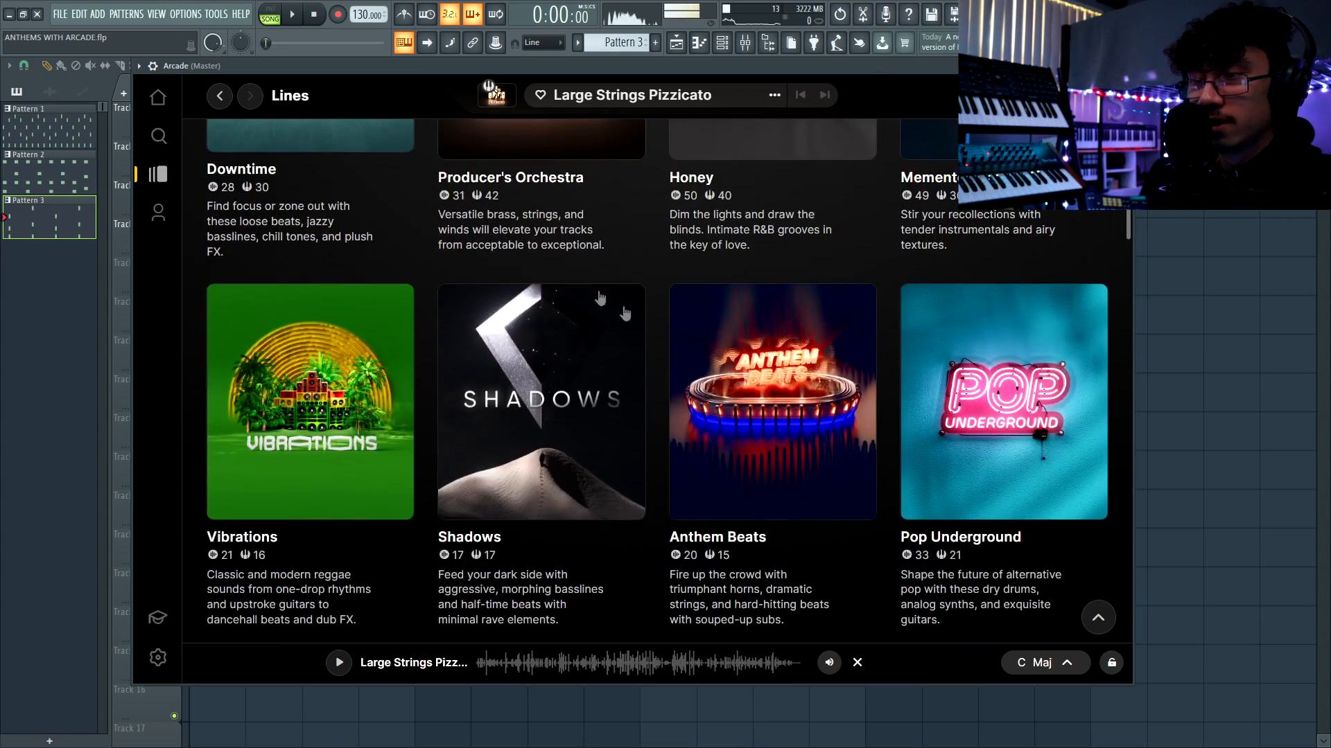
click(784, 346)
scroll(496, 450, down, 2)
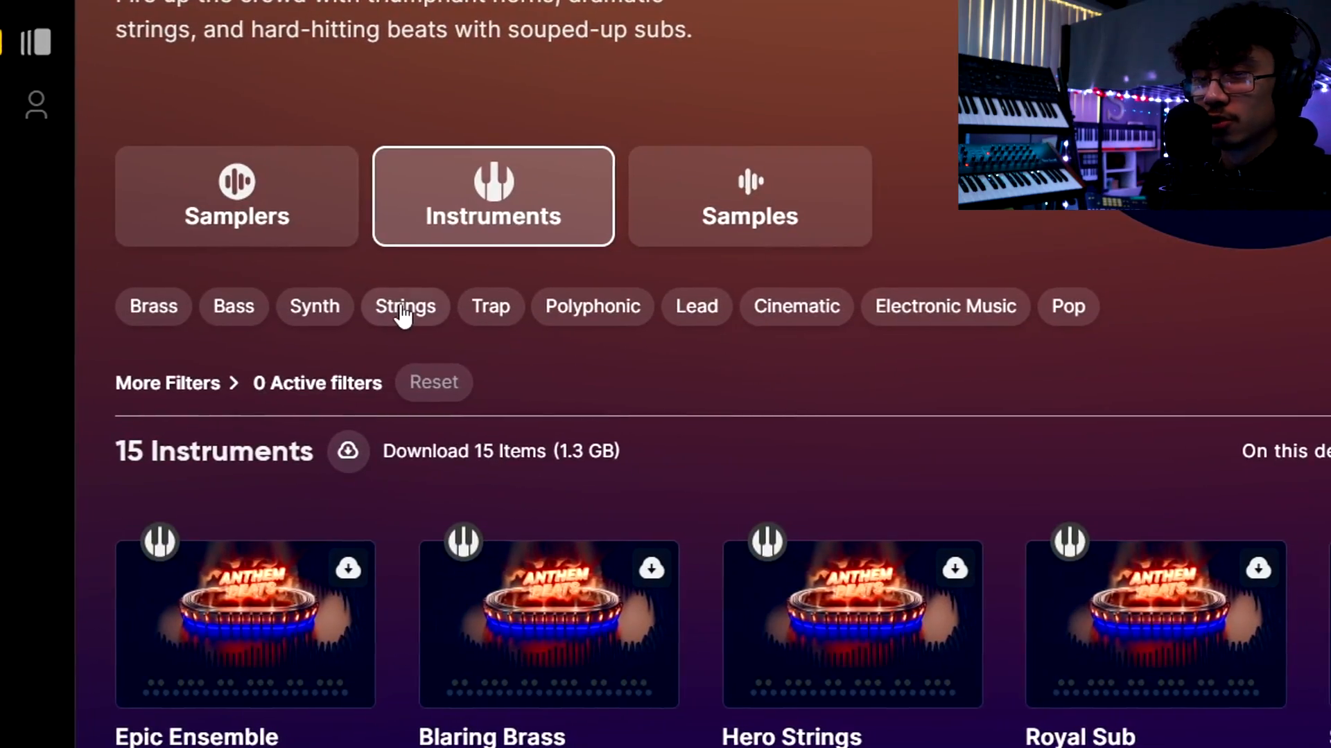
Filter the Anthem Beats instruments by Strings and preview Reborn, Hero Strings and Epic Ensemble
click(403, 311)
click(721, 485)
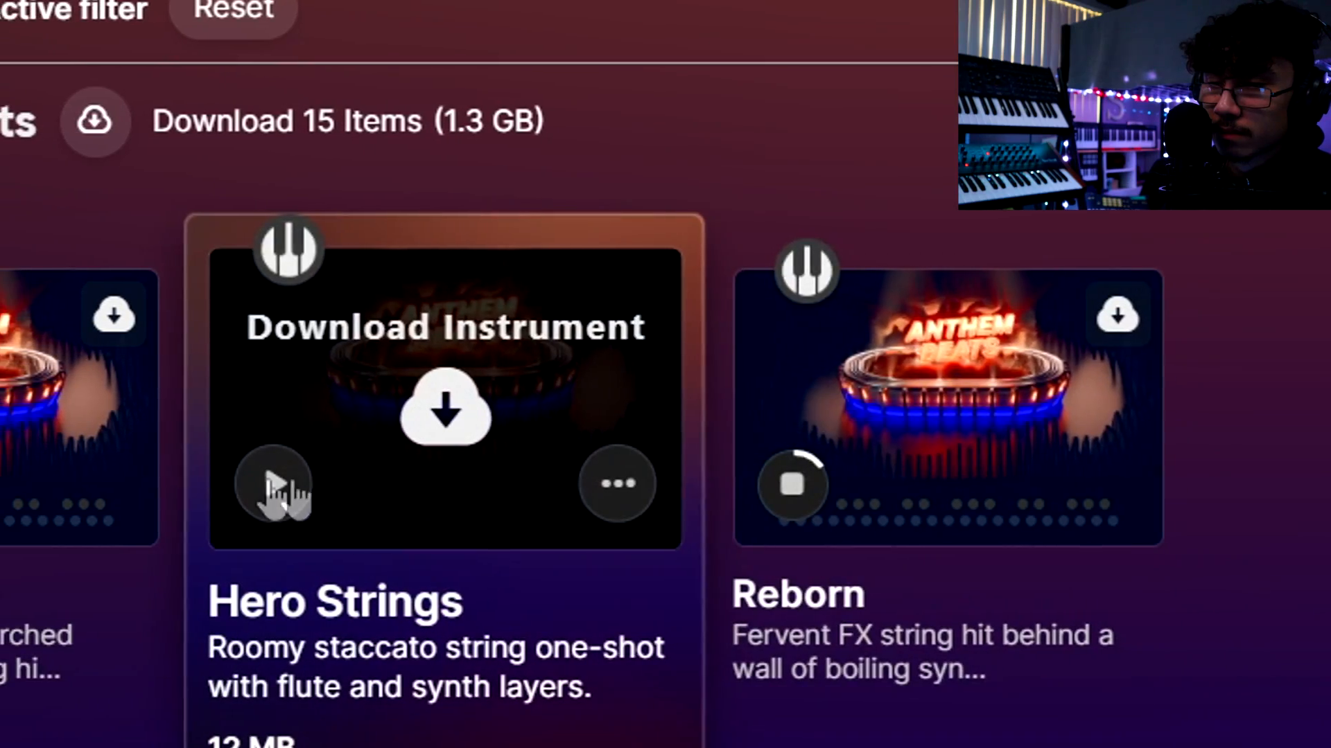
click(306, 485)
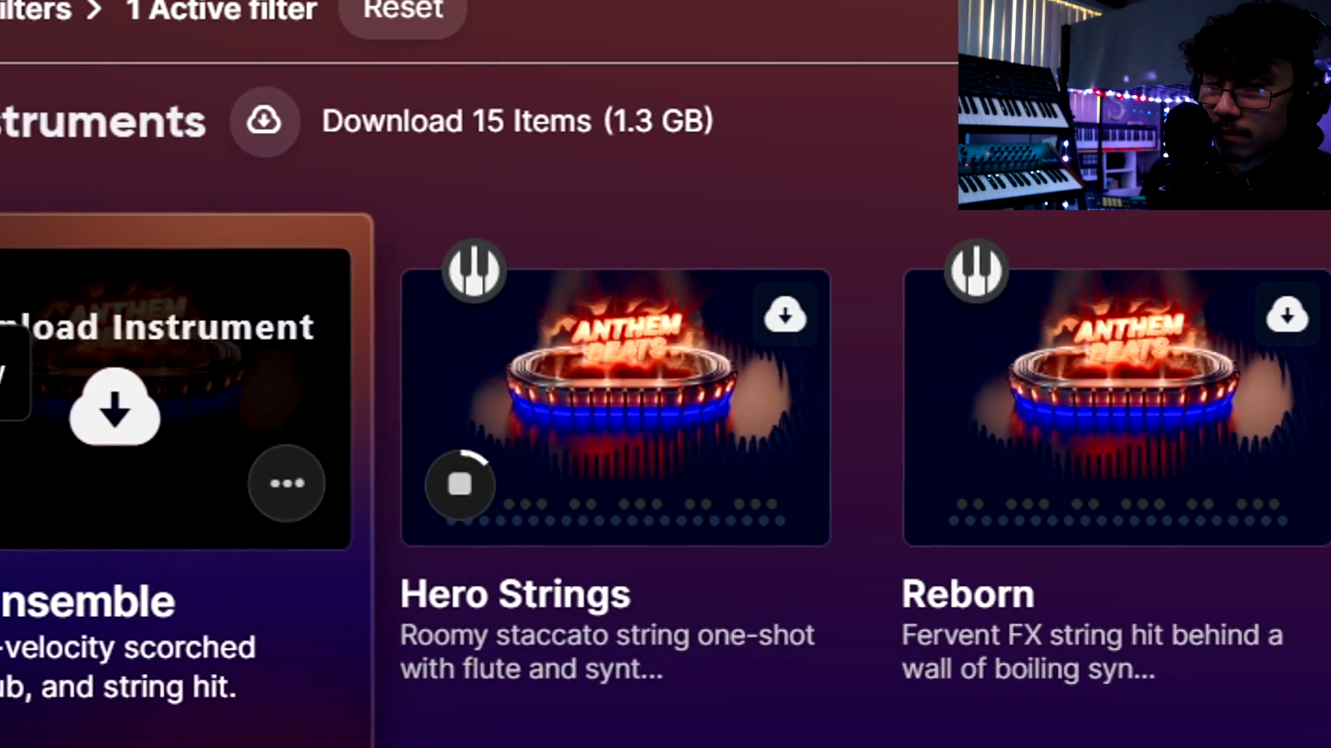
click(14, 485)
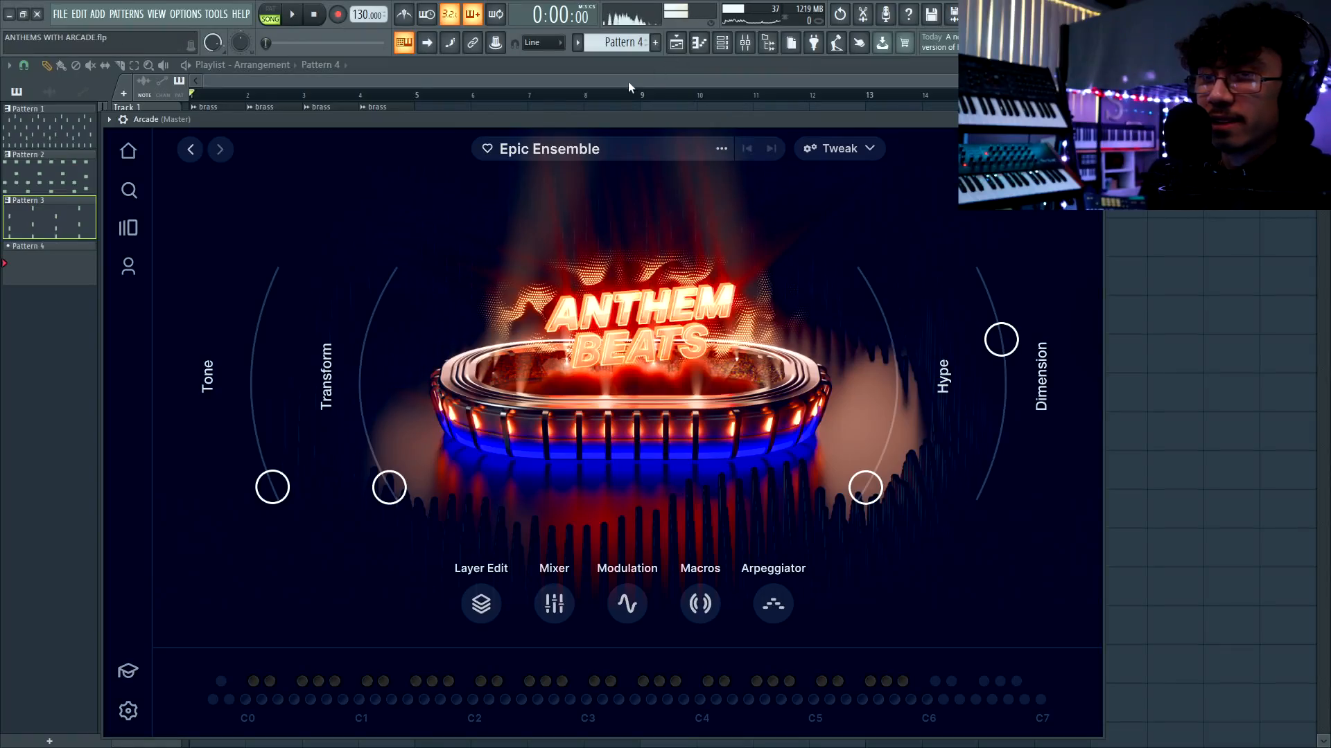
Open Pattern 1 in the piano roll and select all of its notes
double_click(38, 143)
key(ctrl+a)
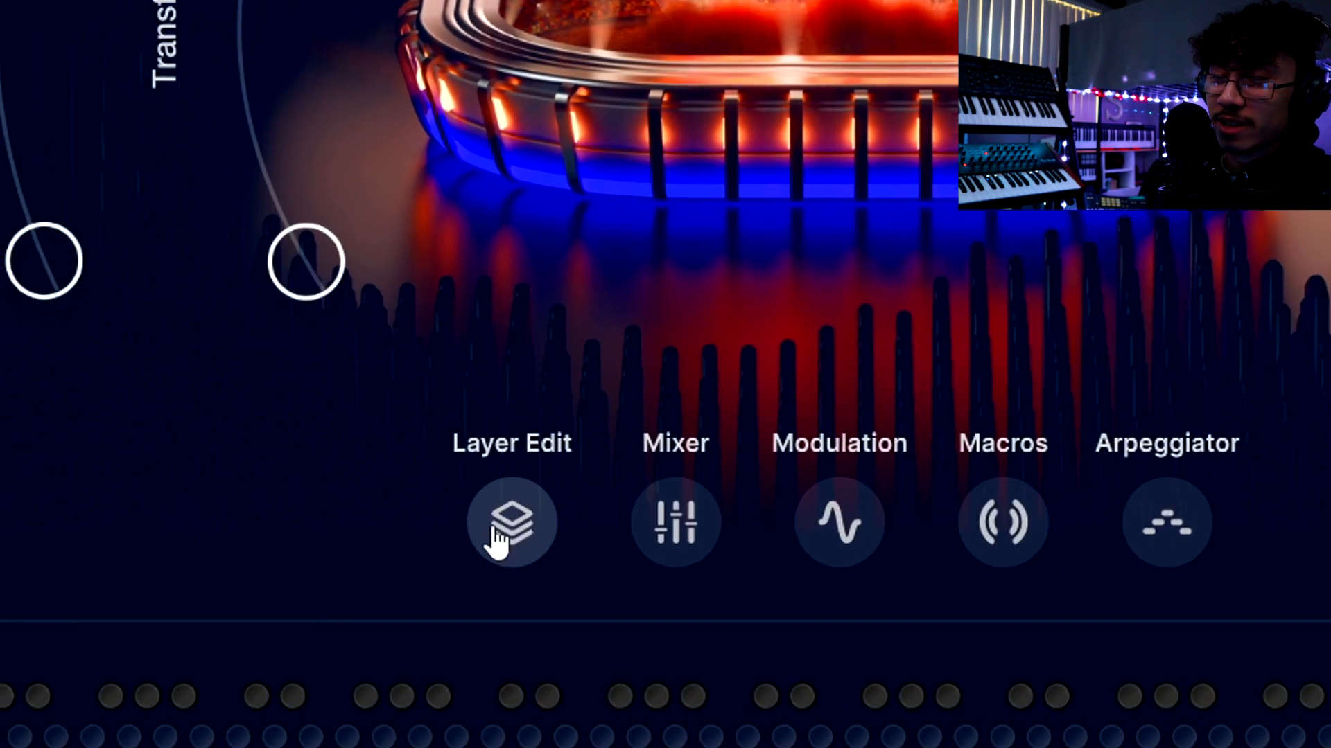
Open the layer editor of Epic Ensemble and randomize the sound of Layer A
click(472, 539)
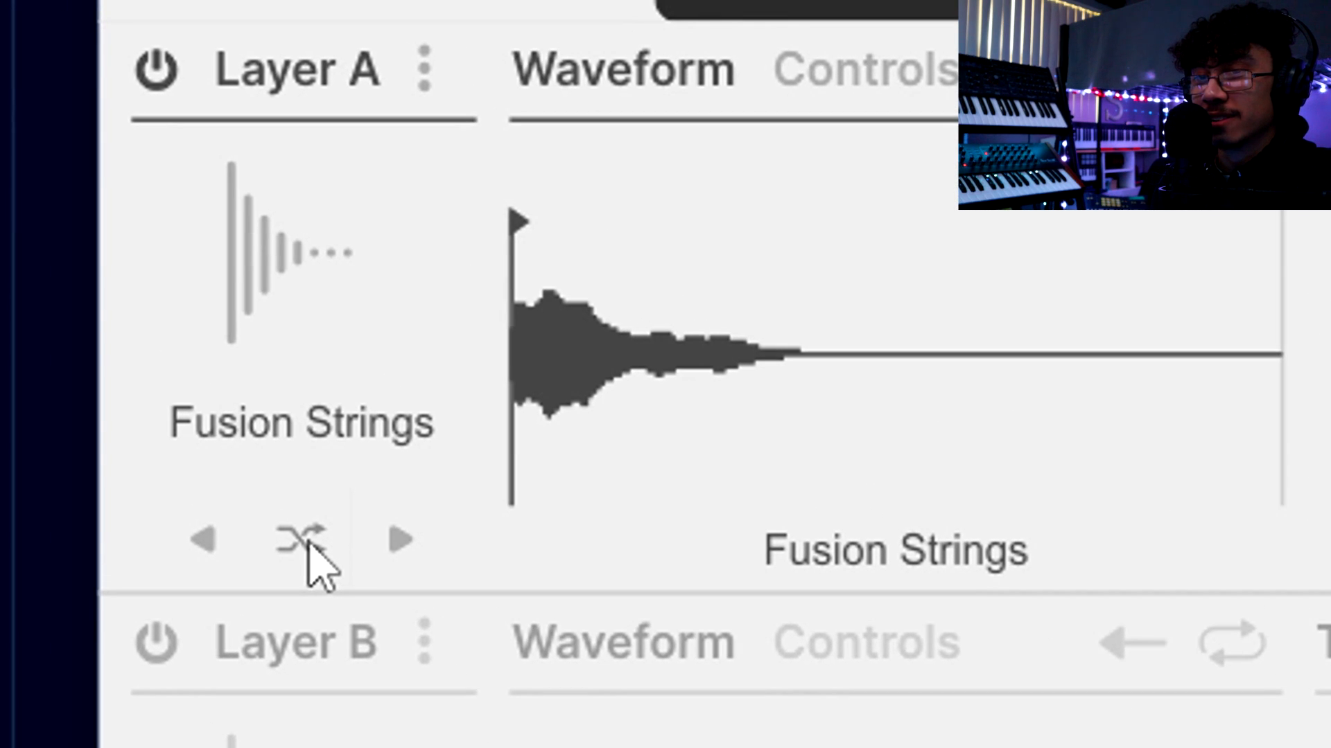
click(309, 544)
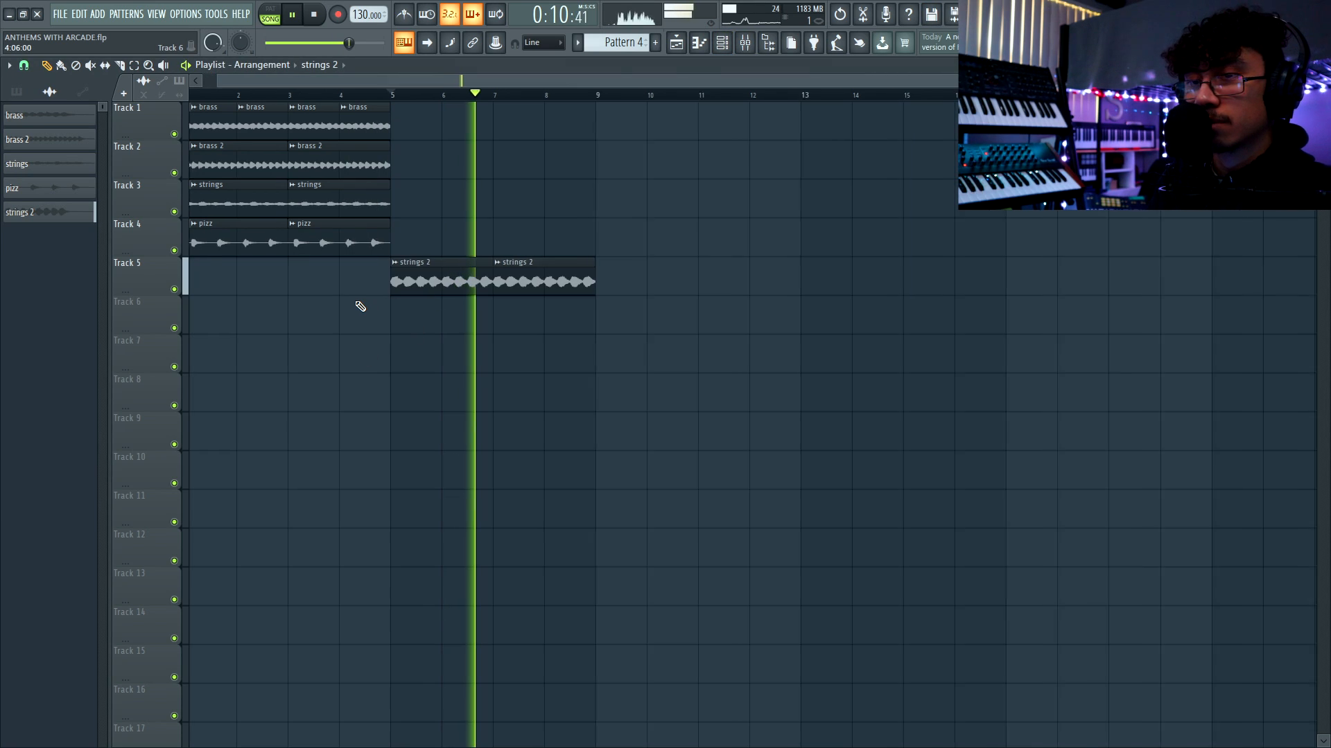
Browse Arcade's Lines for a piano source and open the Studio Keys line
scroll(356, 303, up, 5)
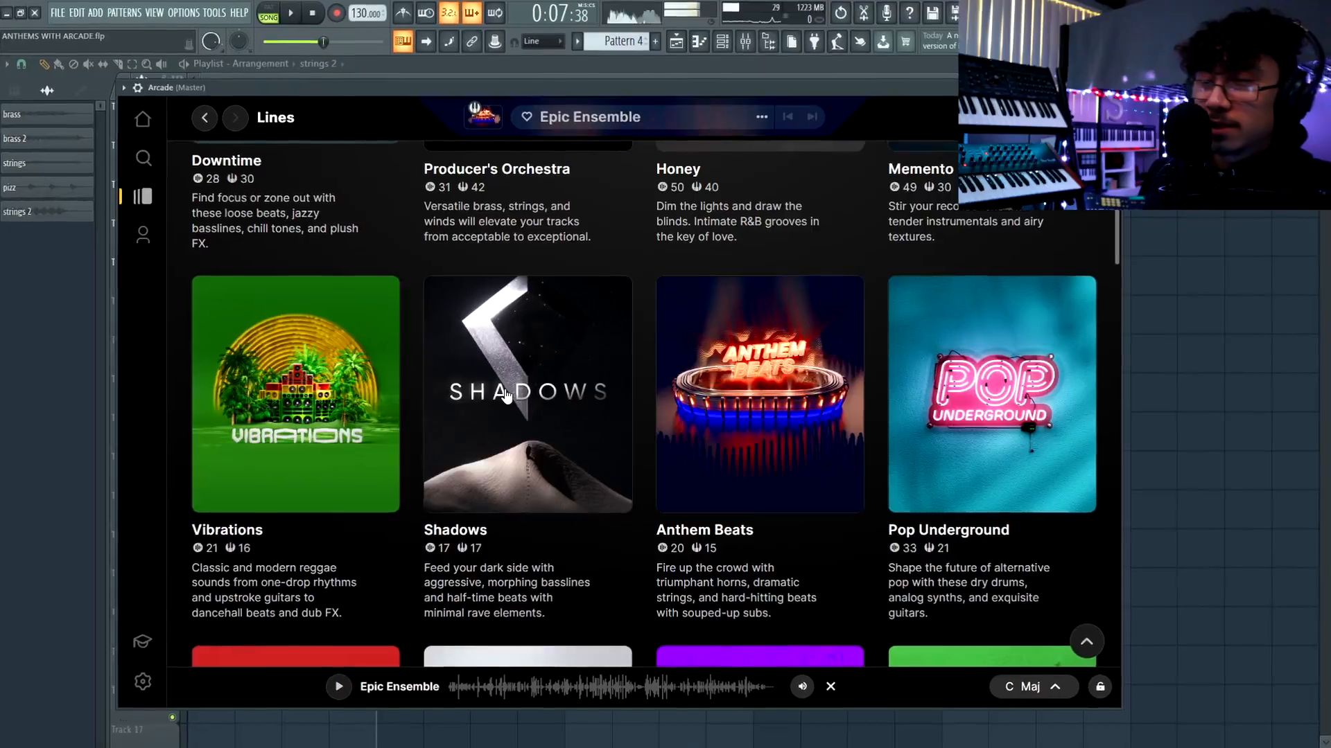
scroll(487, 337, down, 5)
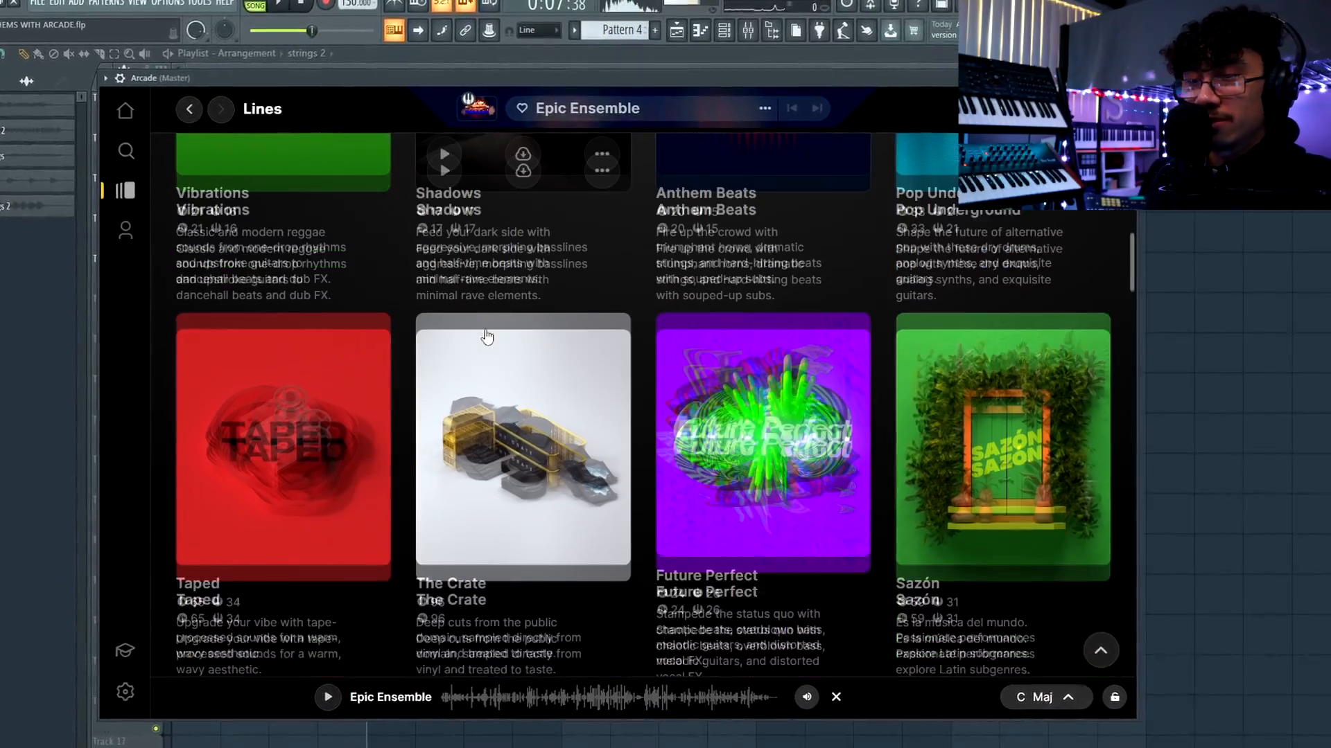
scroll(487, 336, down, 10)
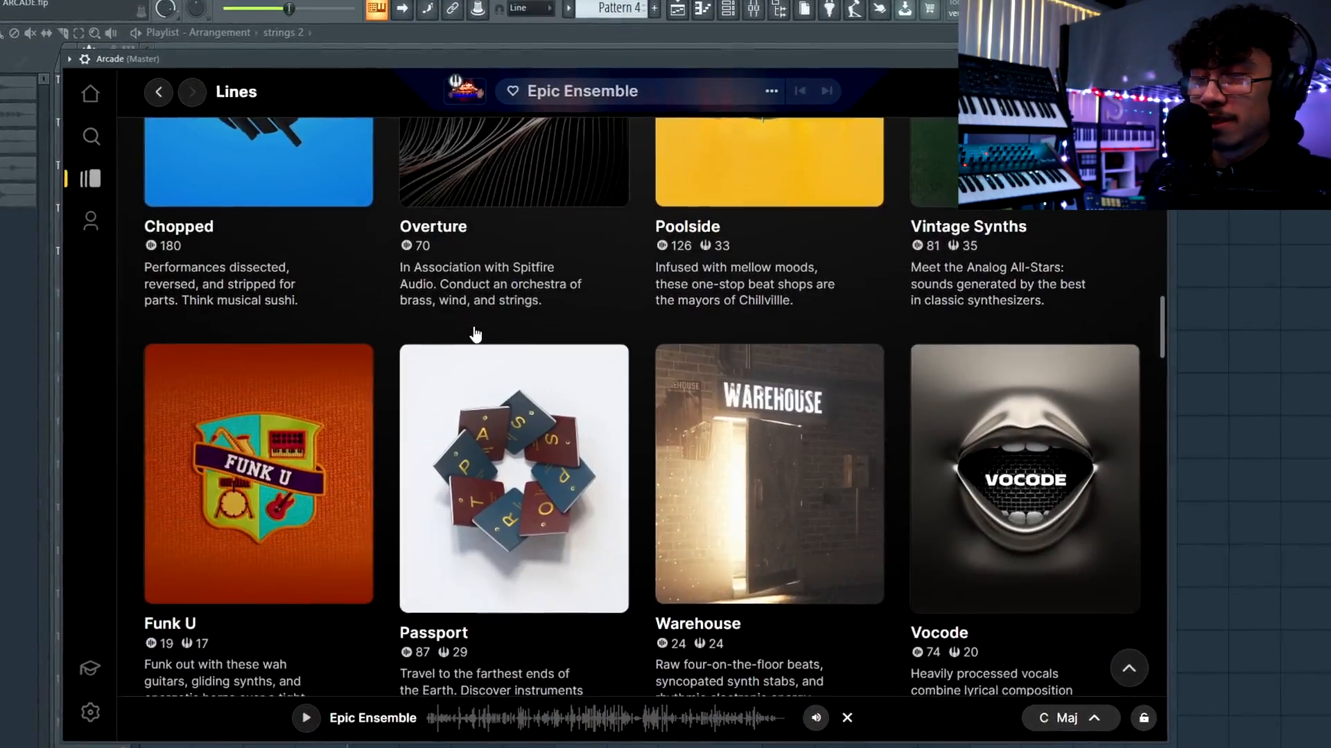
scroll(474, 333, up, 5)
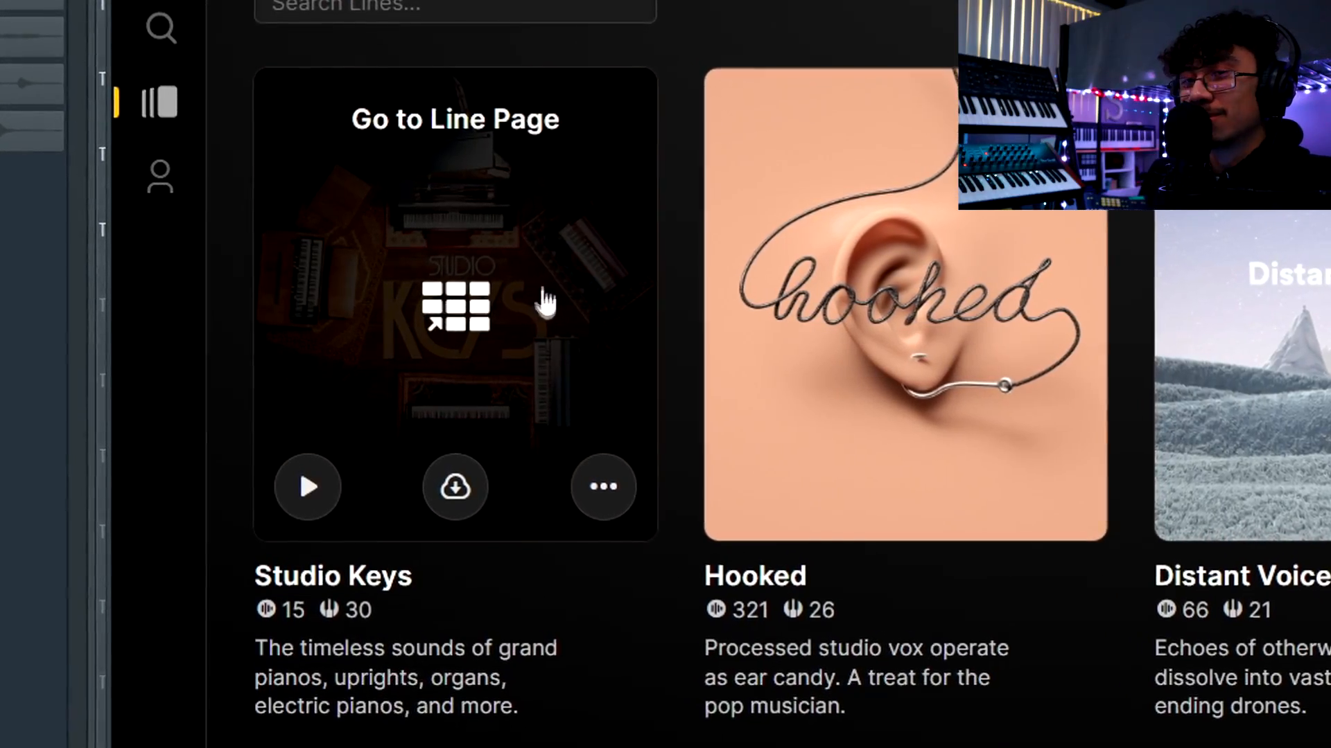
click(503, 298)
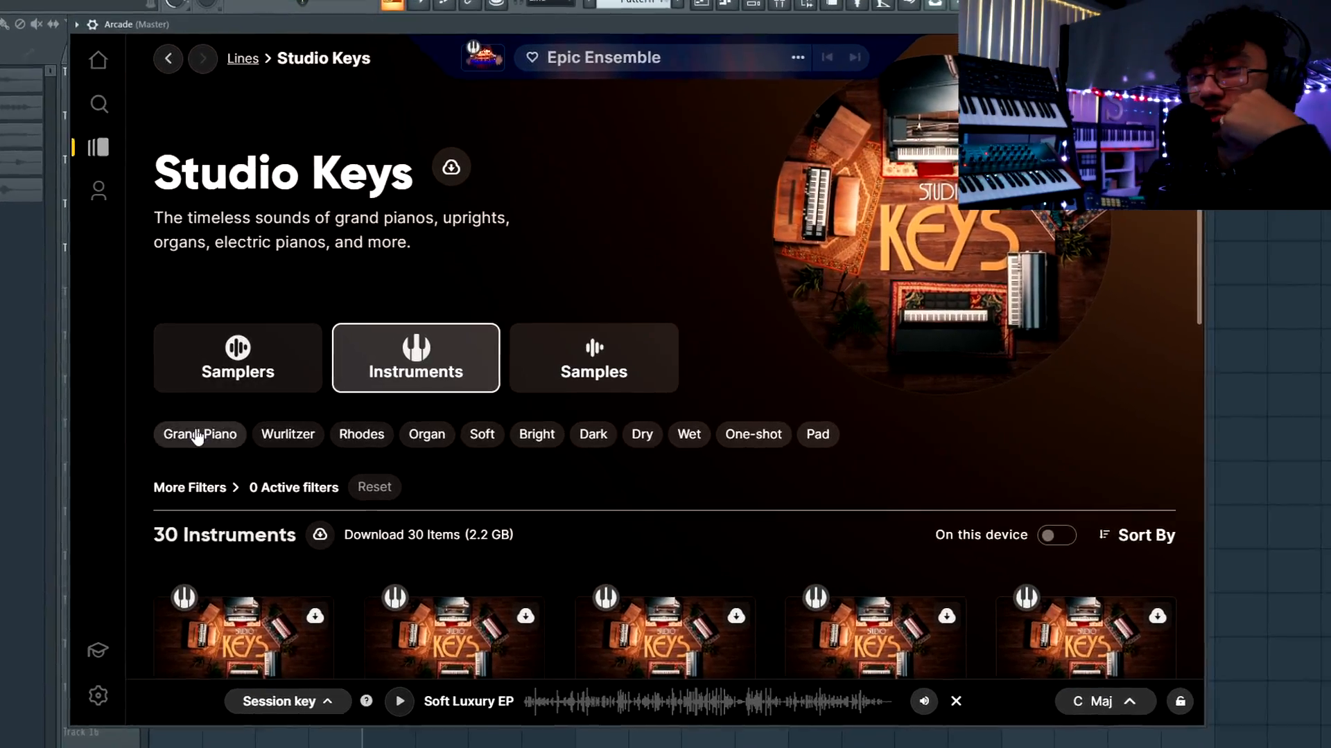
Filter the Studio Keys instruments by Grand Piano and preview Classic Grand
click(309, 577)
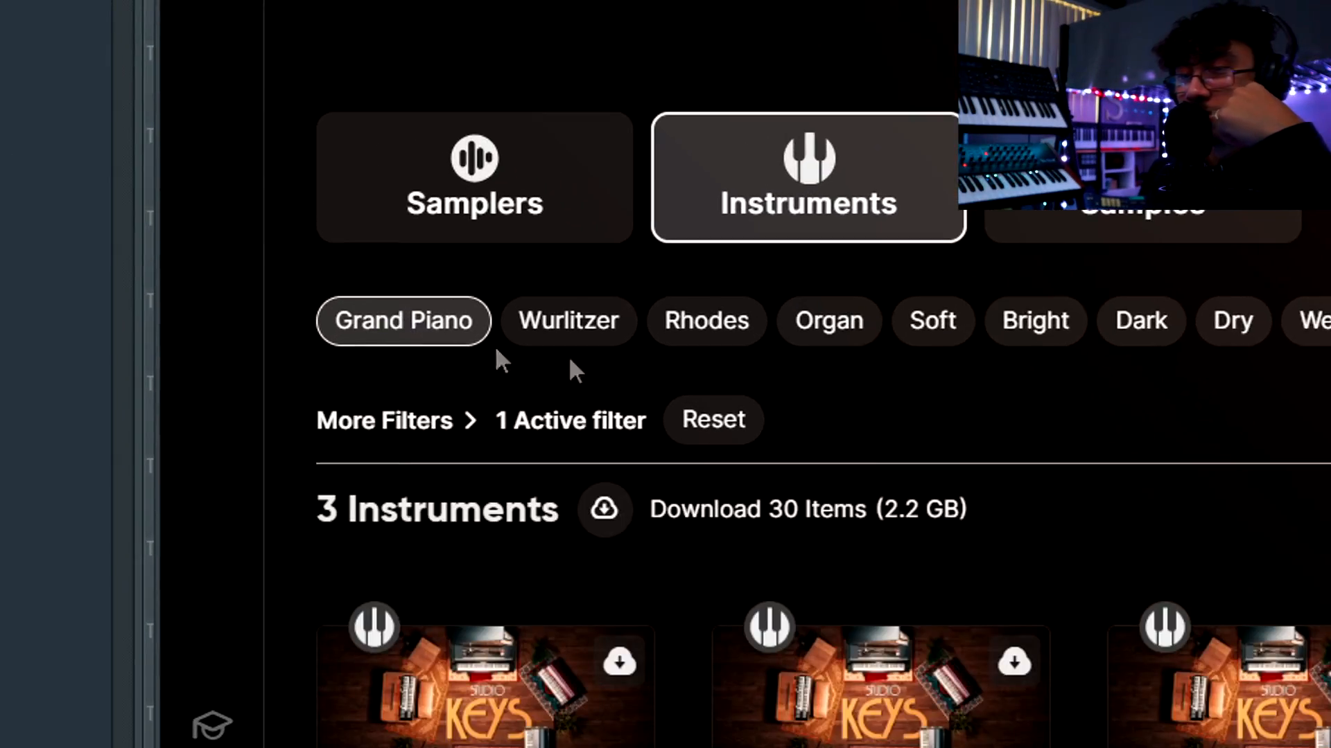
scroll(639, 370, down, 2)
click(344, 486)
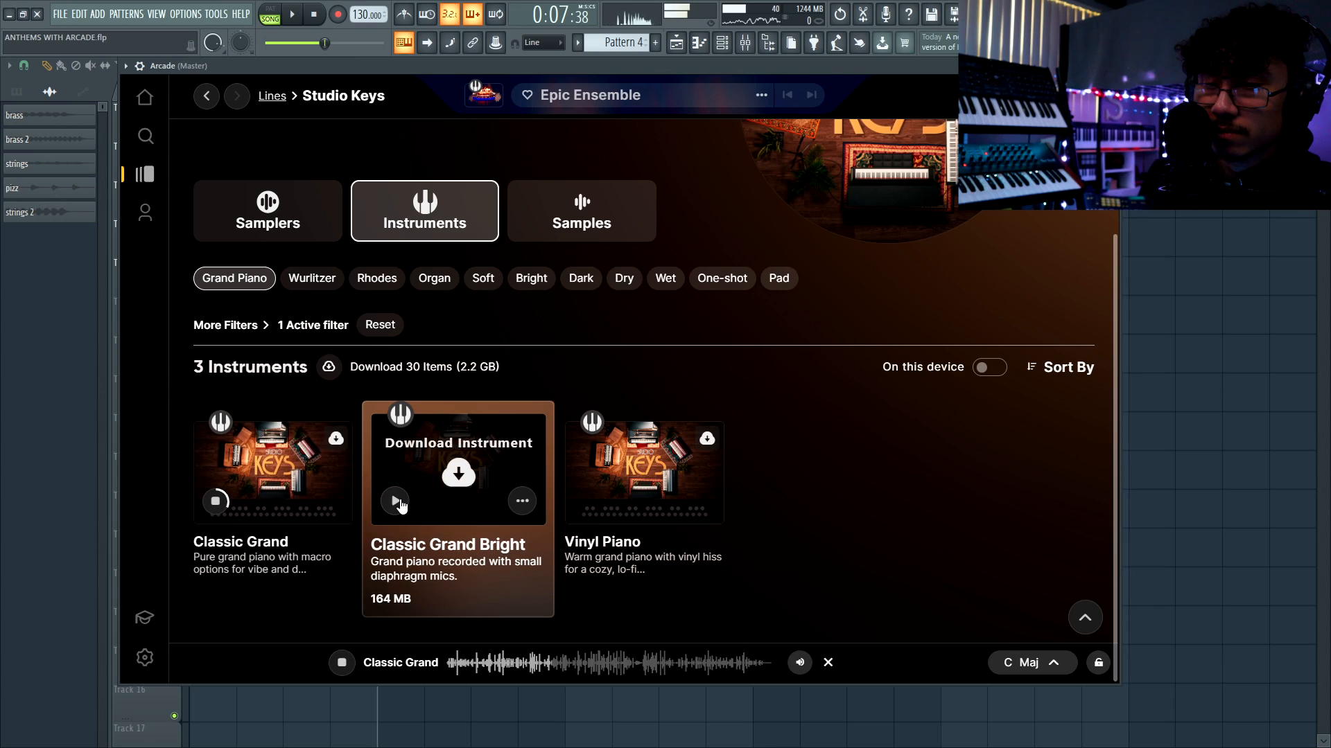
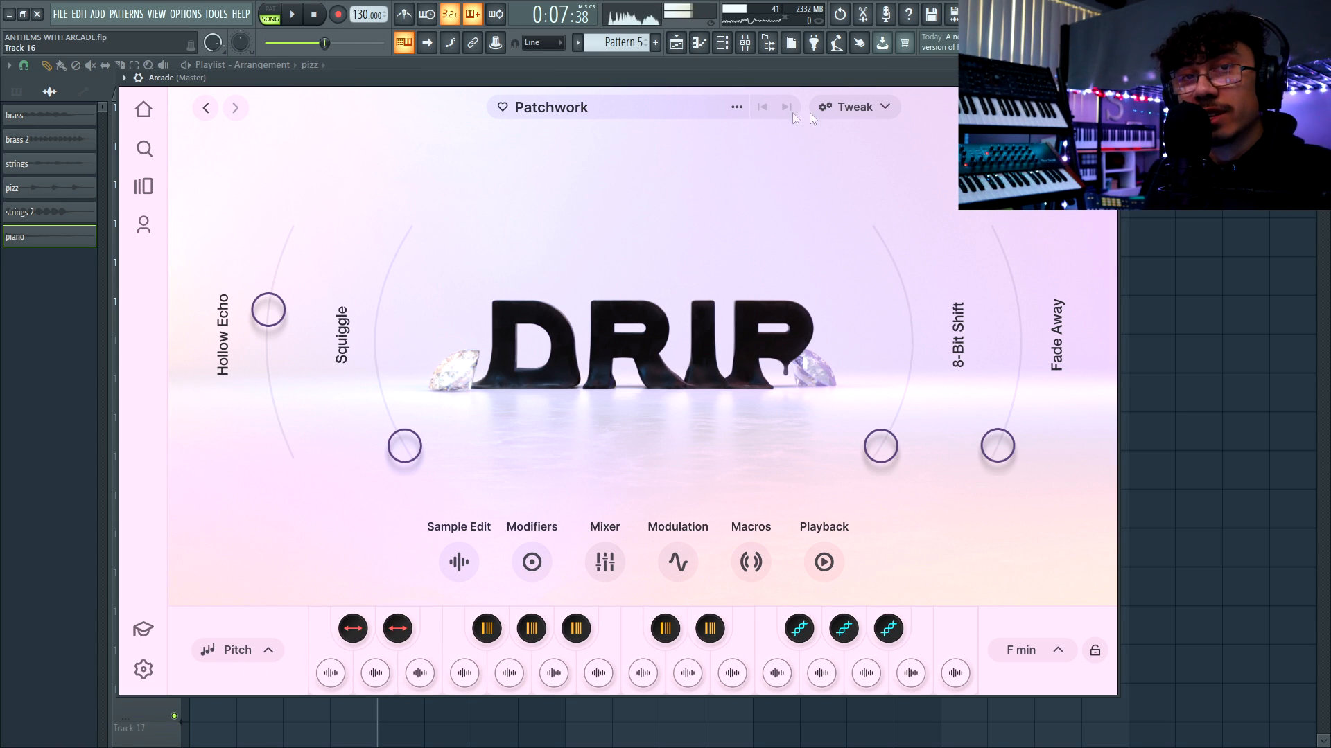
Audition sample pads of the Patchwork sampler and set its session key to C# min
click(337, 666)
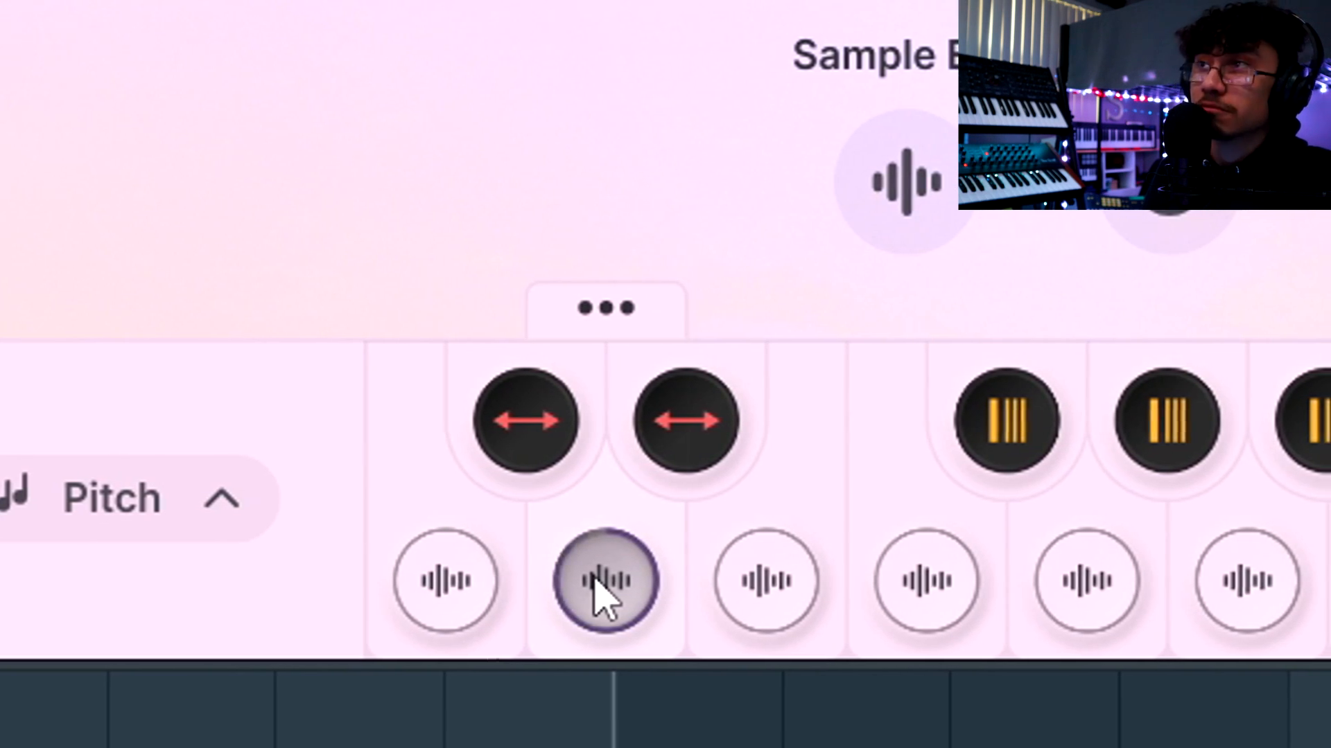
click(1052, 593)
click(960, 583)
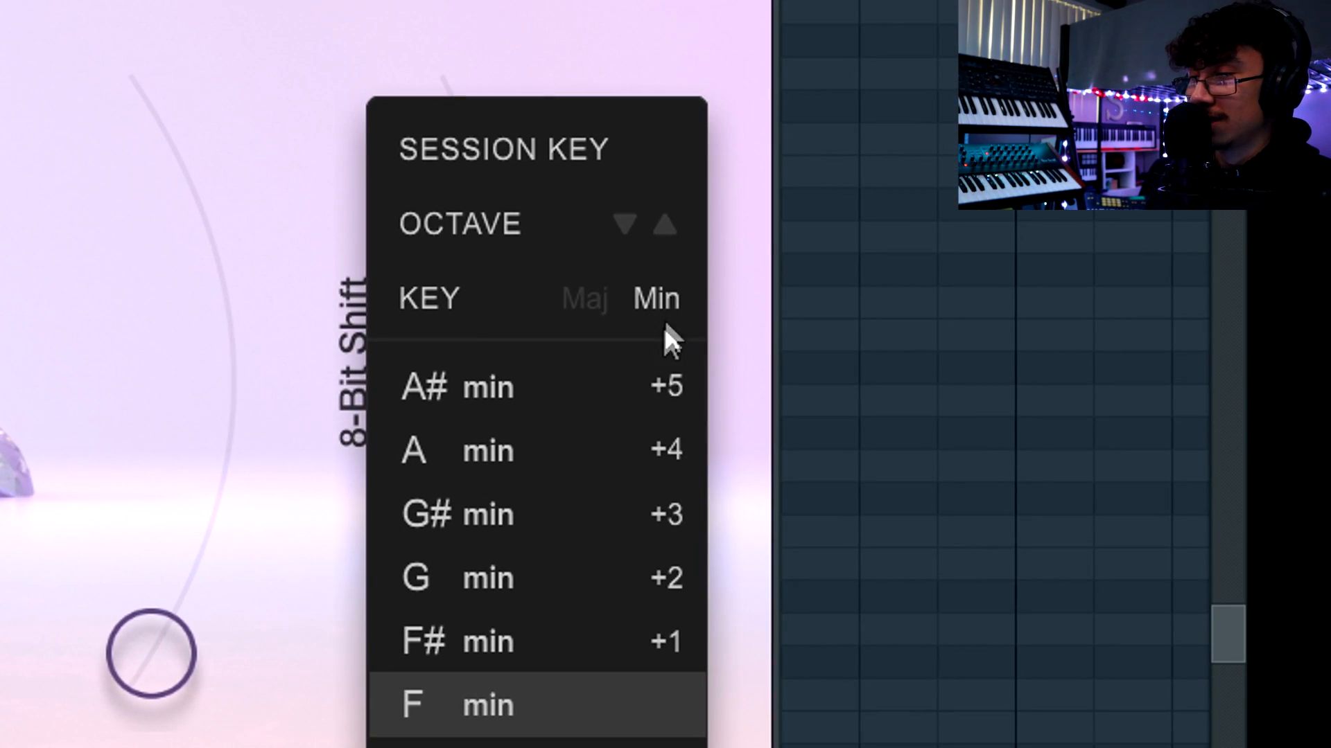
click(510, 665)
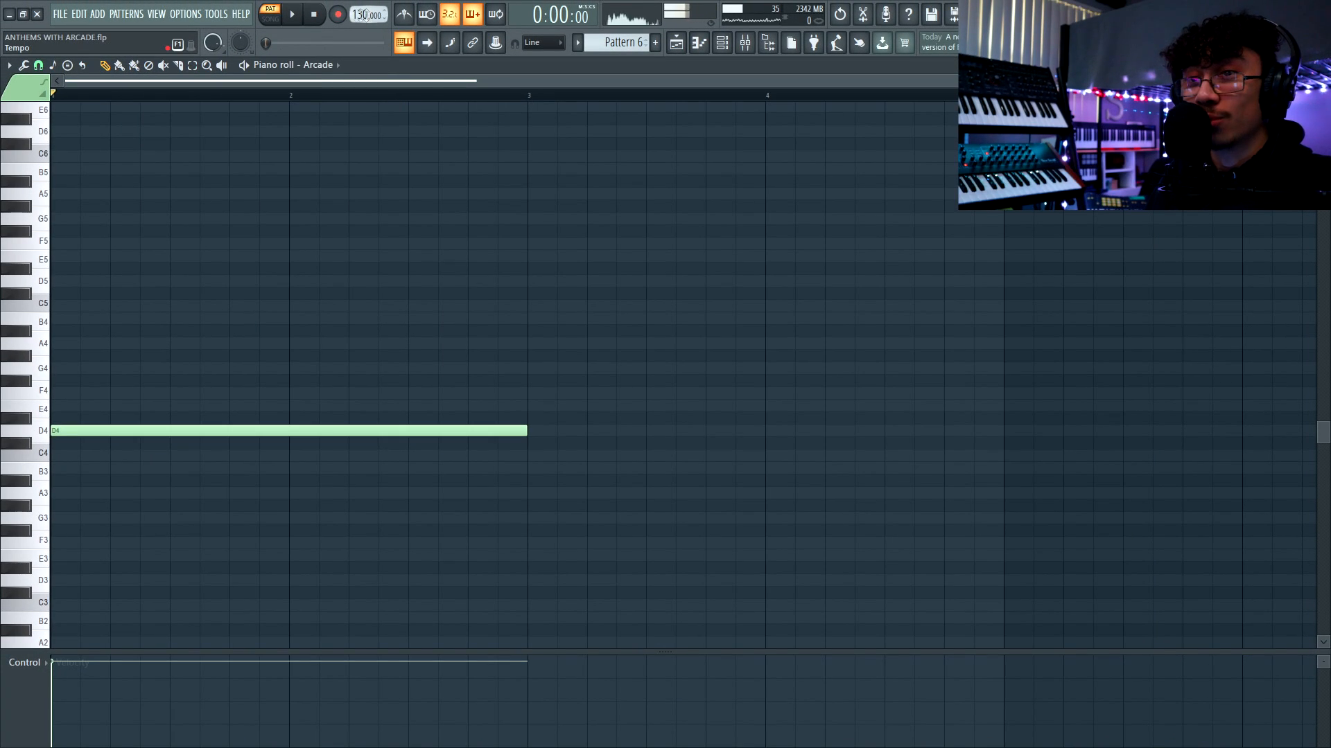
Check the tempo and play the sustained D4 note of Pattern 6
drag(360, 10, 360, 9)
key(space)
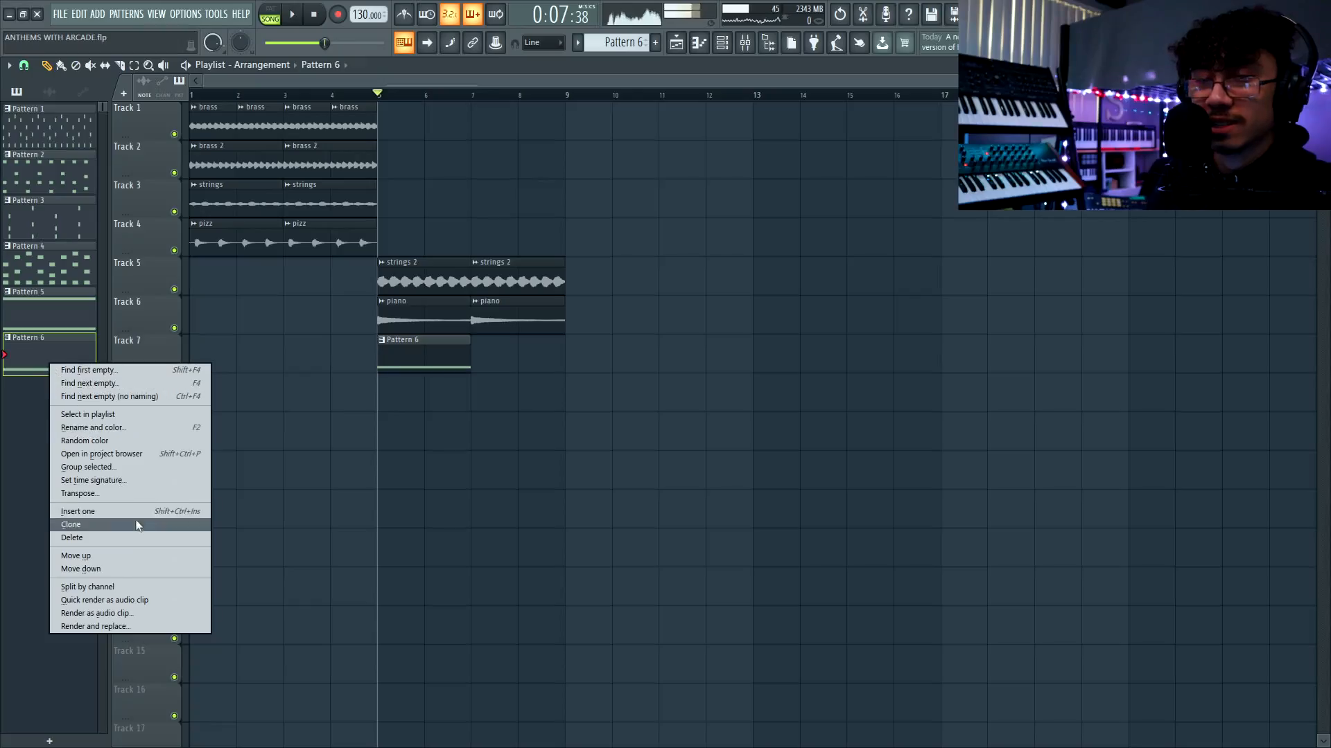
Quick-render Pattern 6 as an audio clip, play it, and fit and repeat the clip from bar 5 to bar 9 on Track 7
click(122, 600)
key(space)
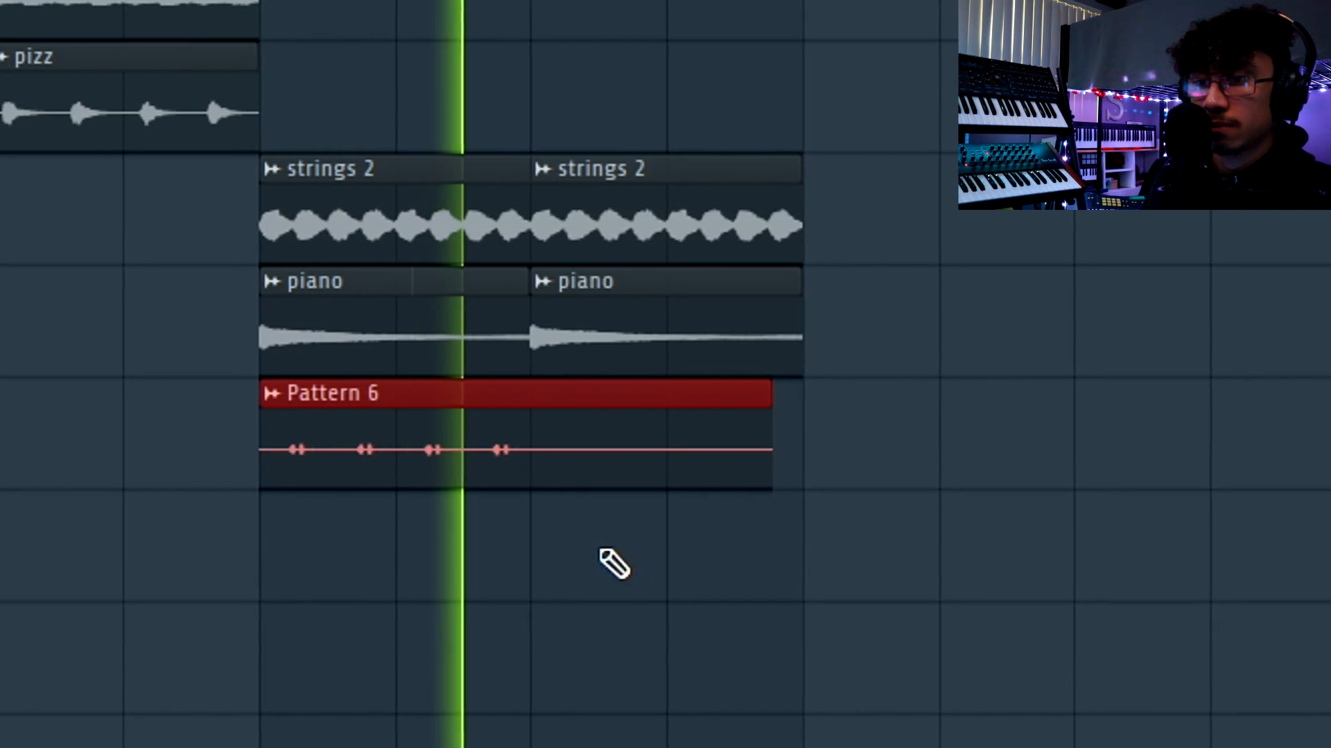
drag(505, 445, 772, 445)
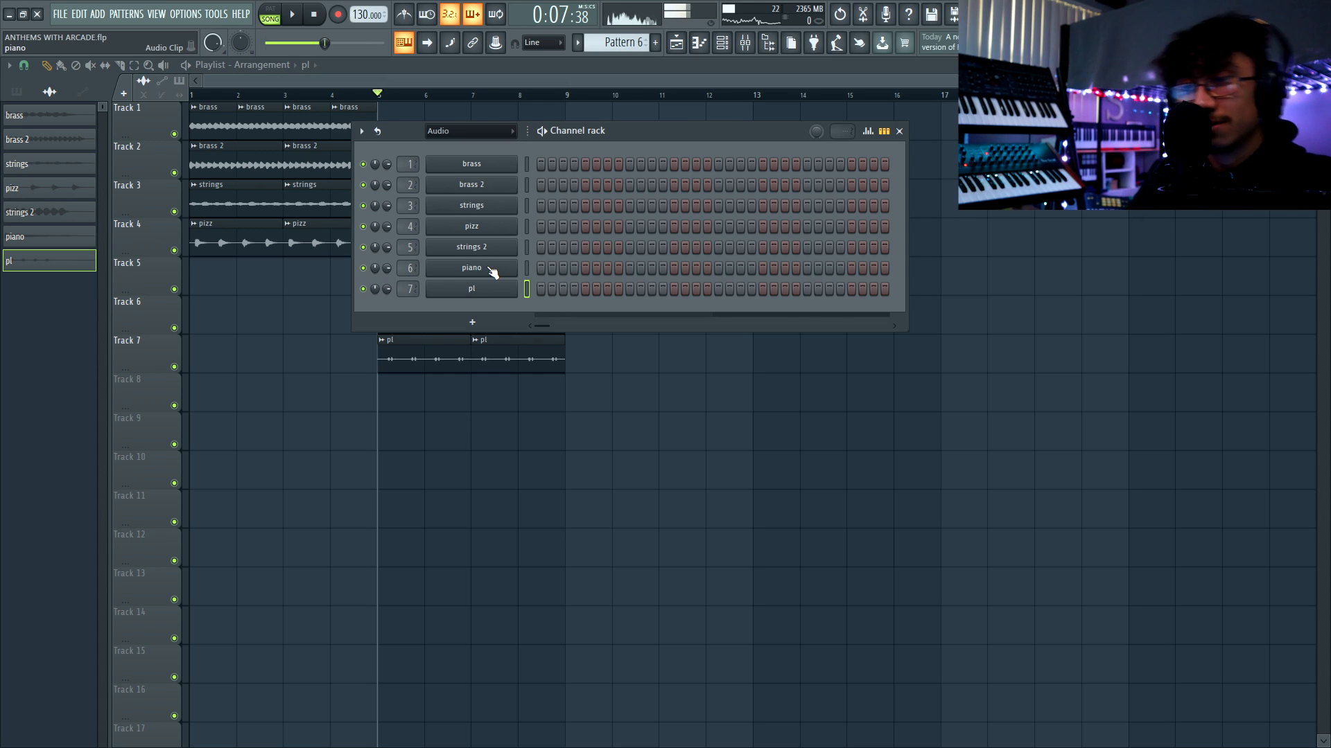
Go back to the Drip samplers in Arcade and preview Carry the Weight
click(484, 254)
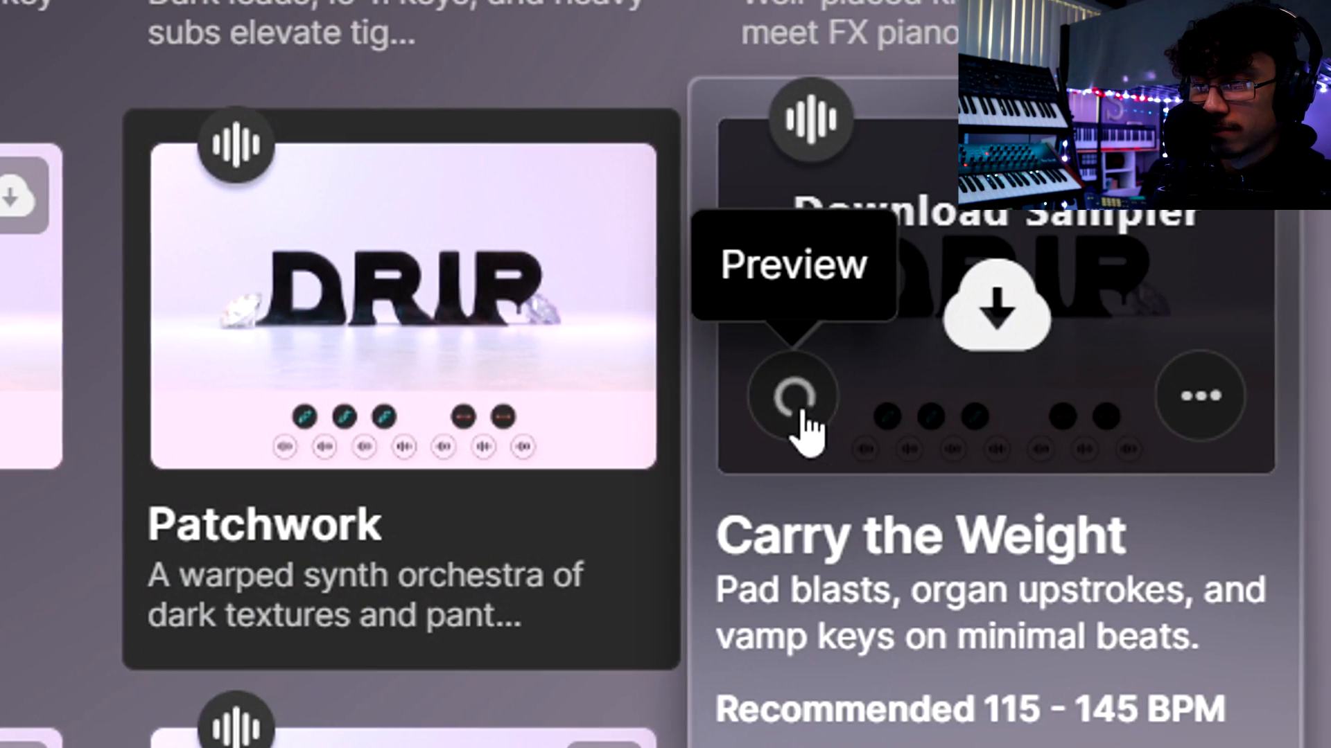
click(797, 405)
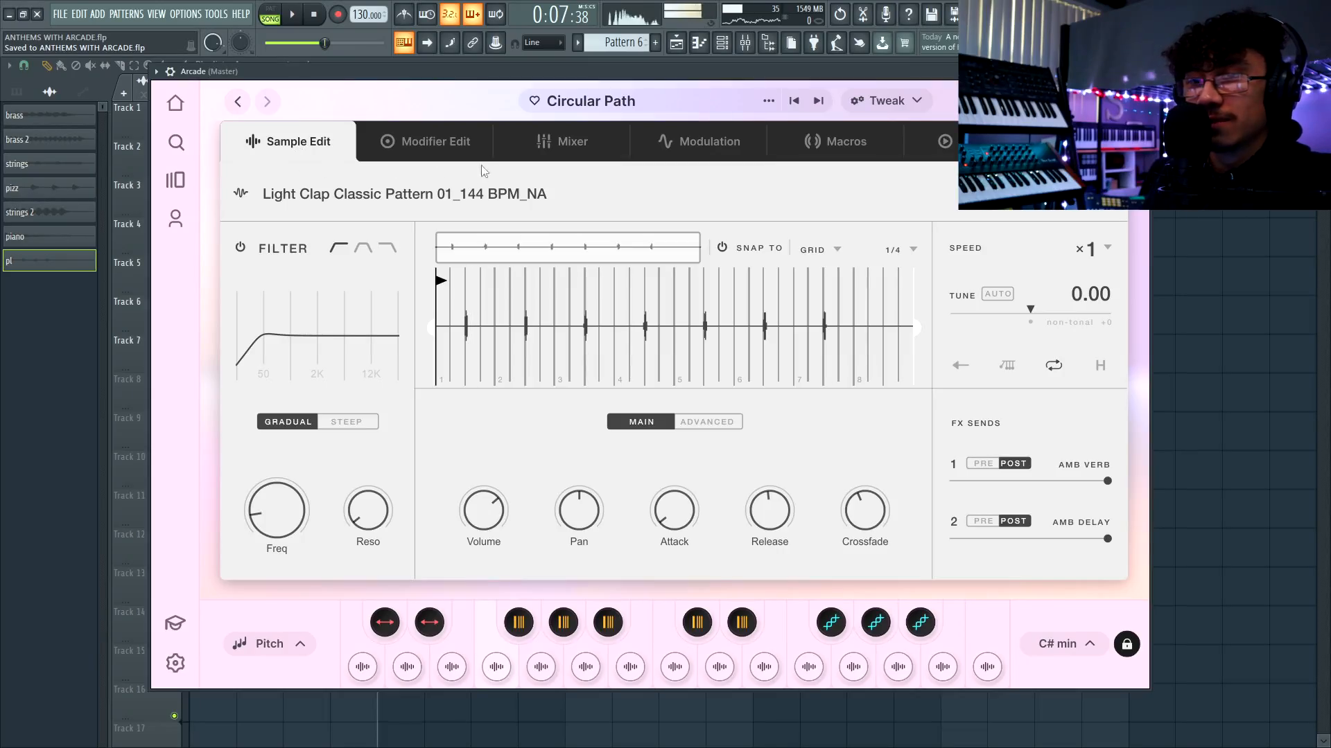
Review the modifier, mixer, modulation and sample settings of the Circular Path sampler
click(438, 148)
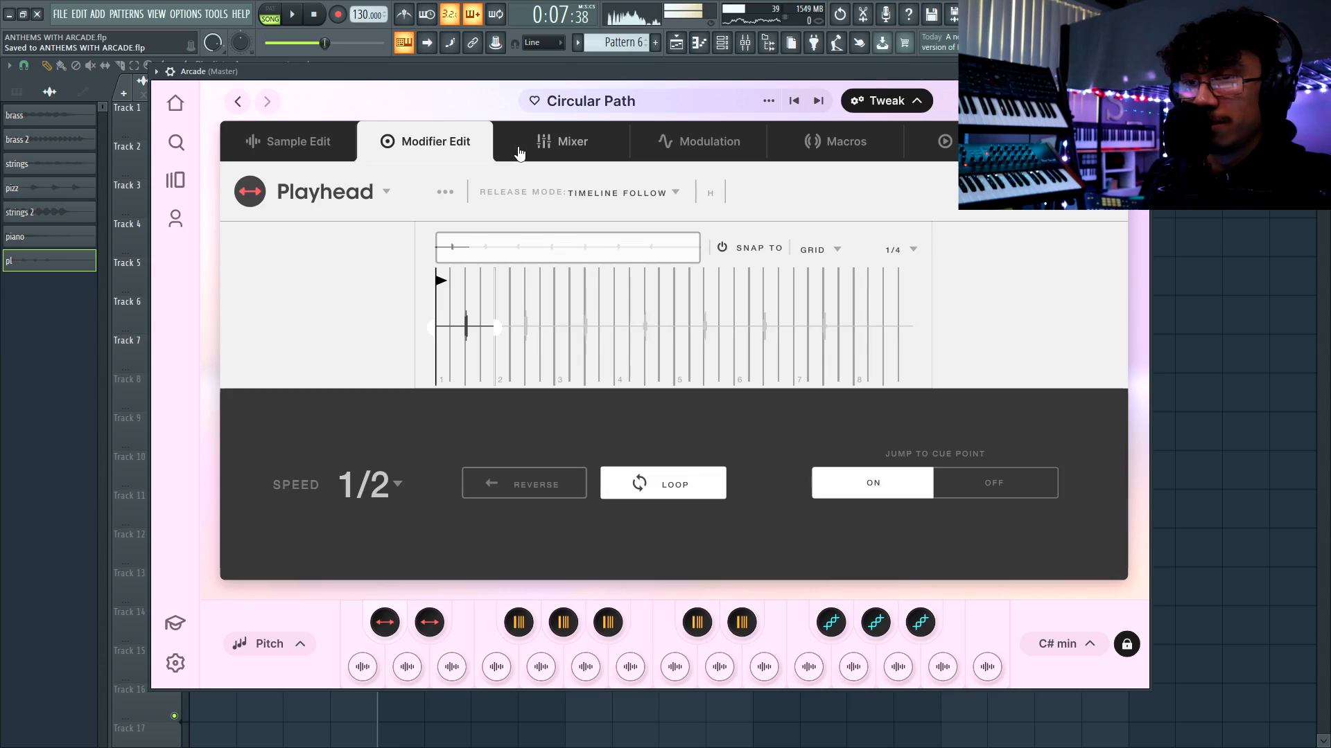
click(547, 144)
click(672, 144)
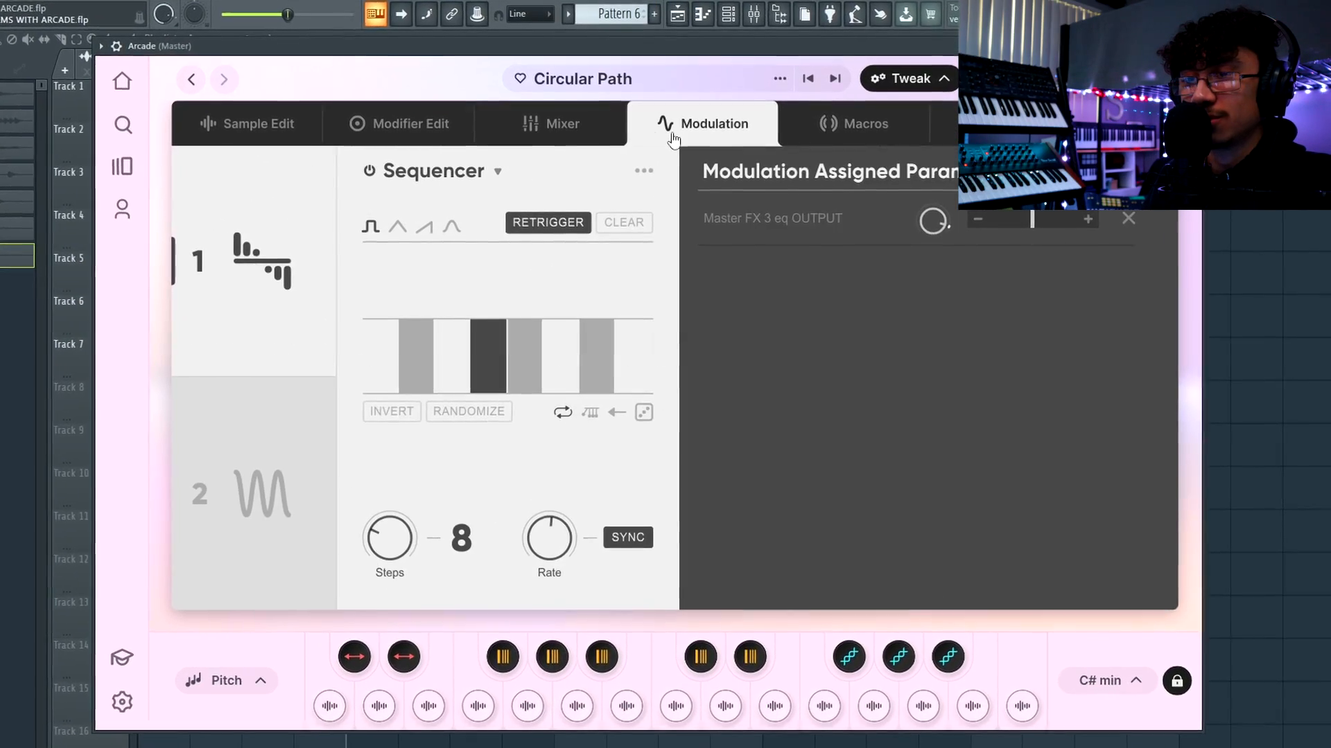
click(256, 133)
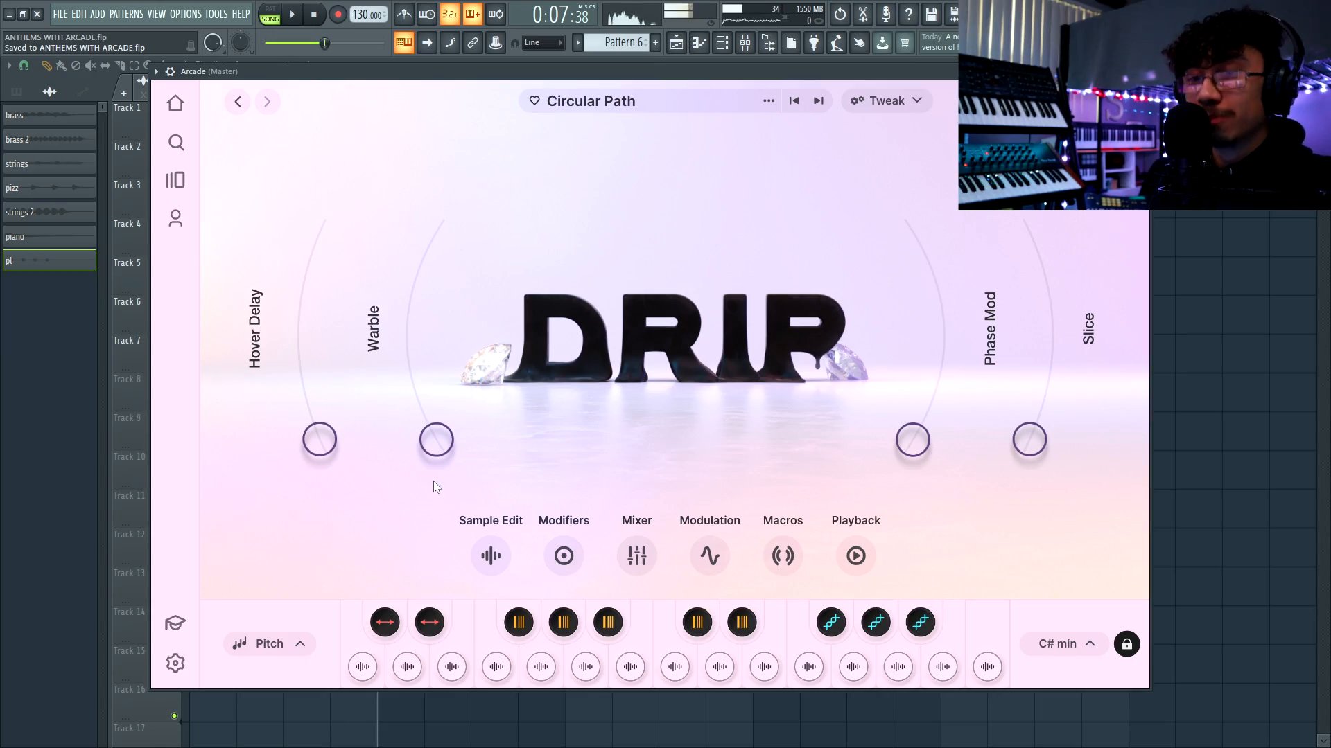
Raise the Warble macro of the Circular Path sampler
drag(438, 447, 422, 305)
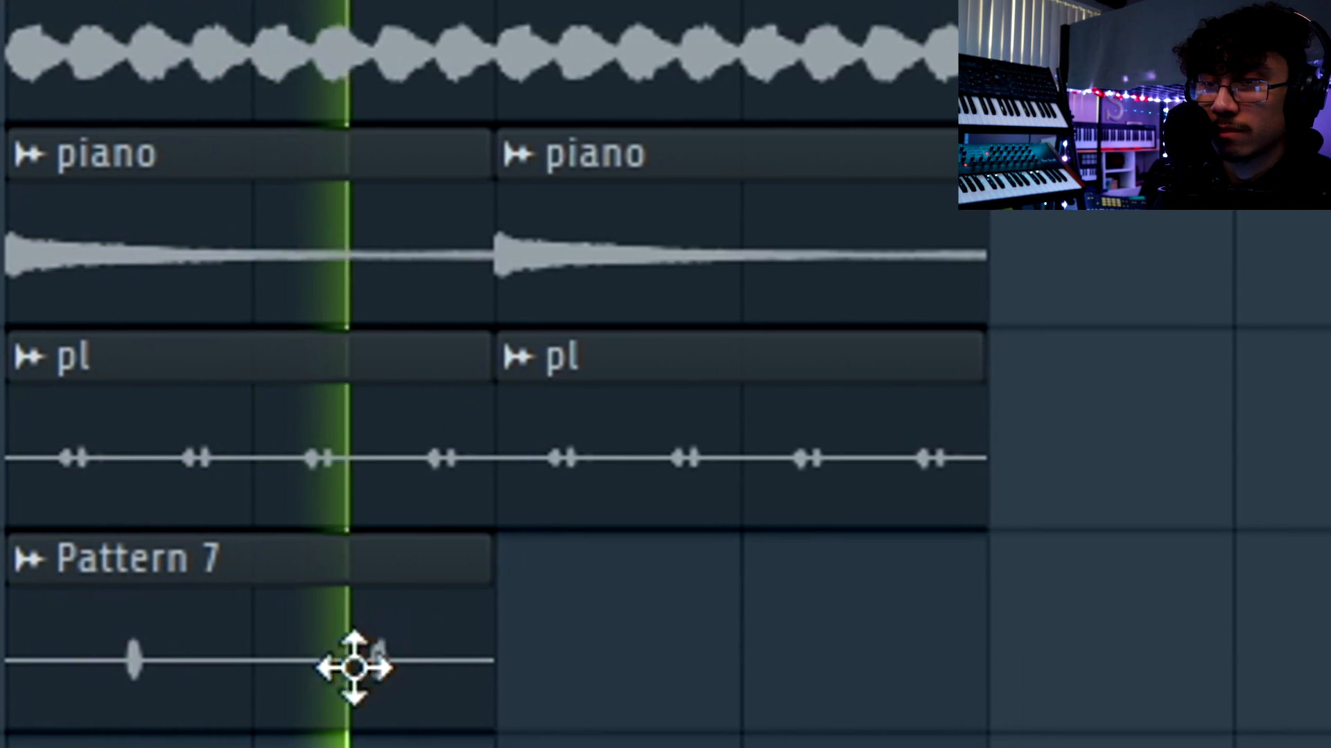
Repeat the Pattern 7 clip up to bar 9 on Track 8, and add short notes starting with F#5 above Pattern 8's held G4
drag(351, 659, 784, 674)
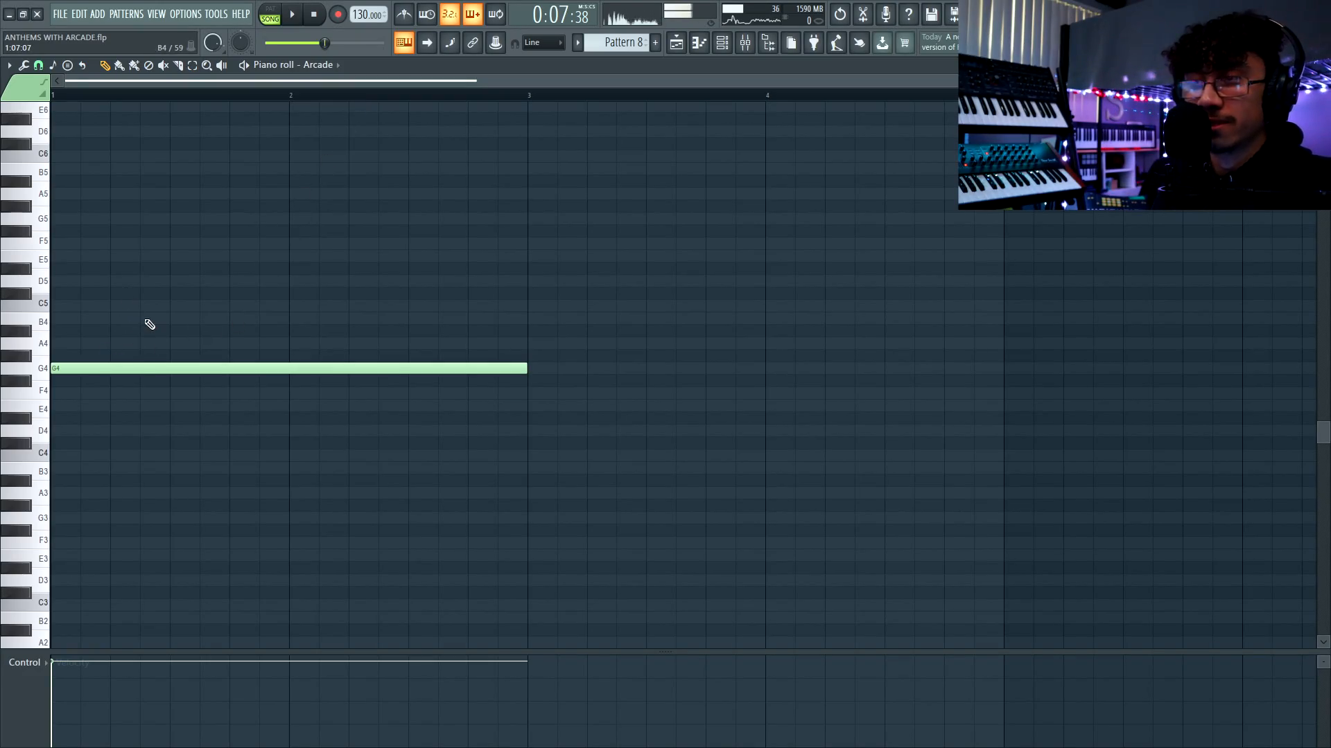
click(196, 231)
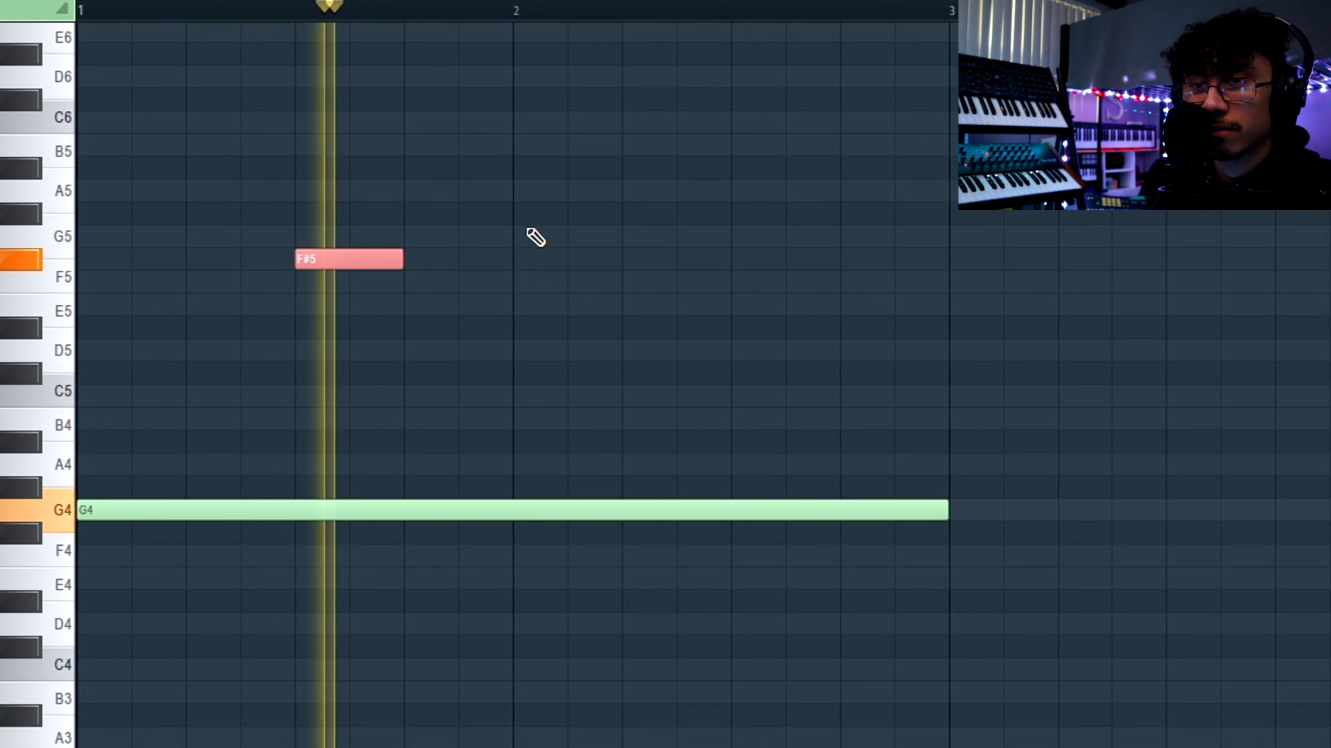
click(294, 206)
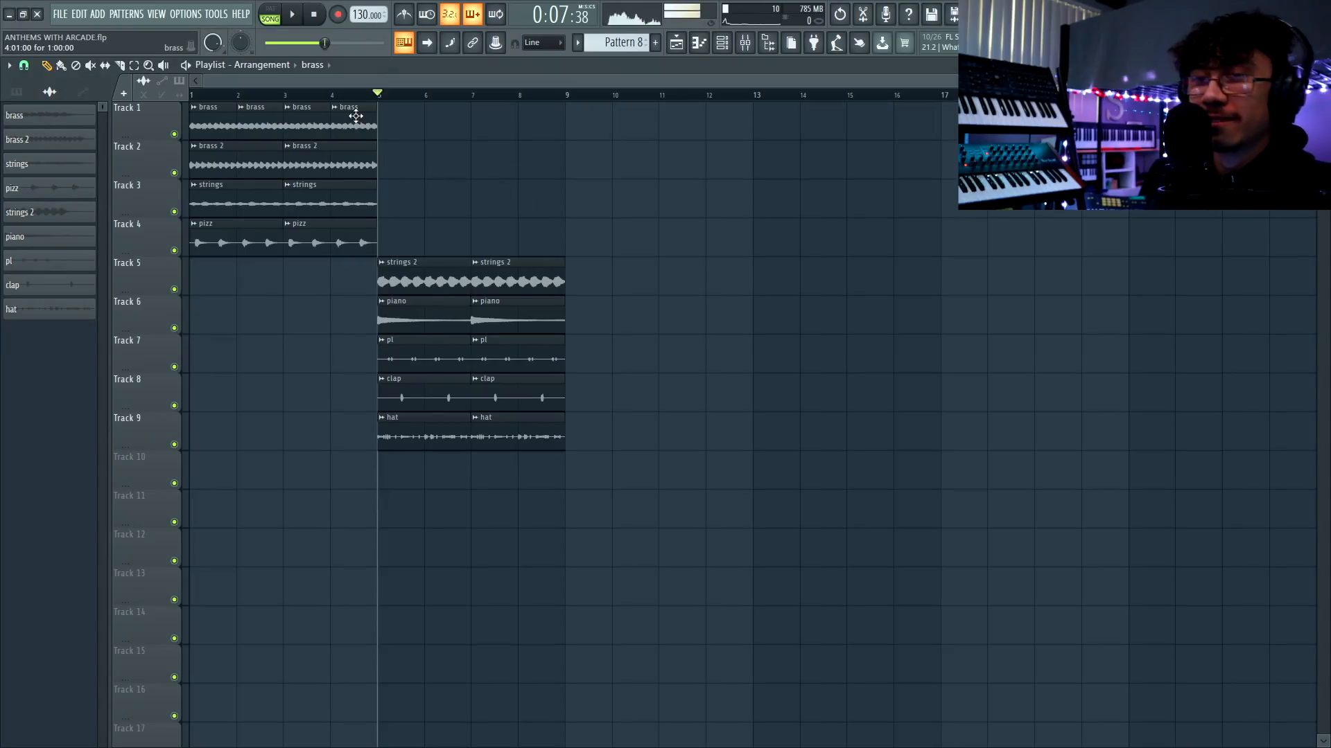
Look over the brass, brass 2 and strings clips on Tracks 1 to 3
double_click(355, 115)
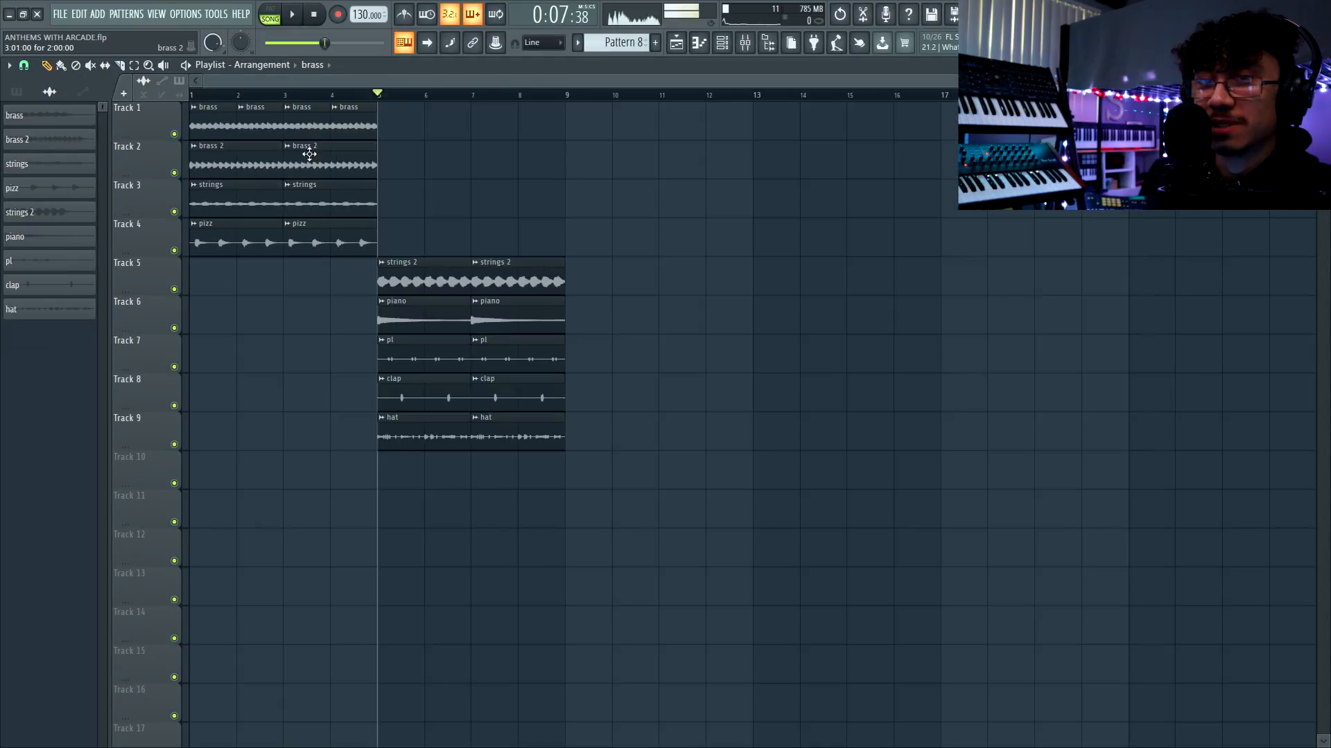
double_click(309, 156)
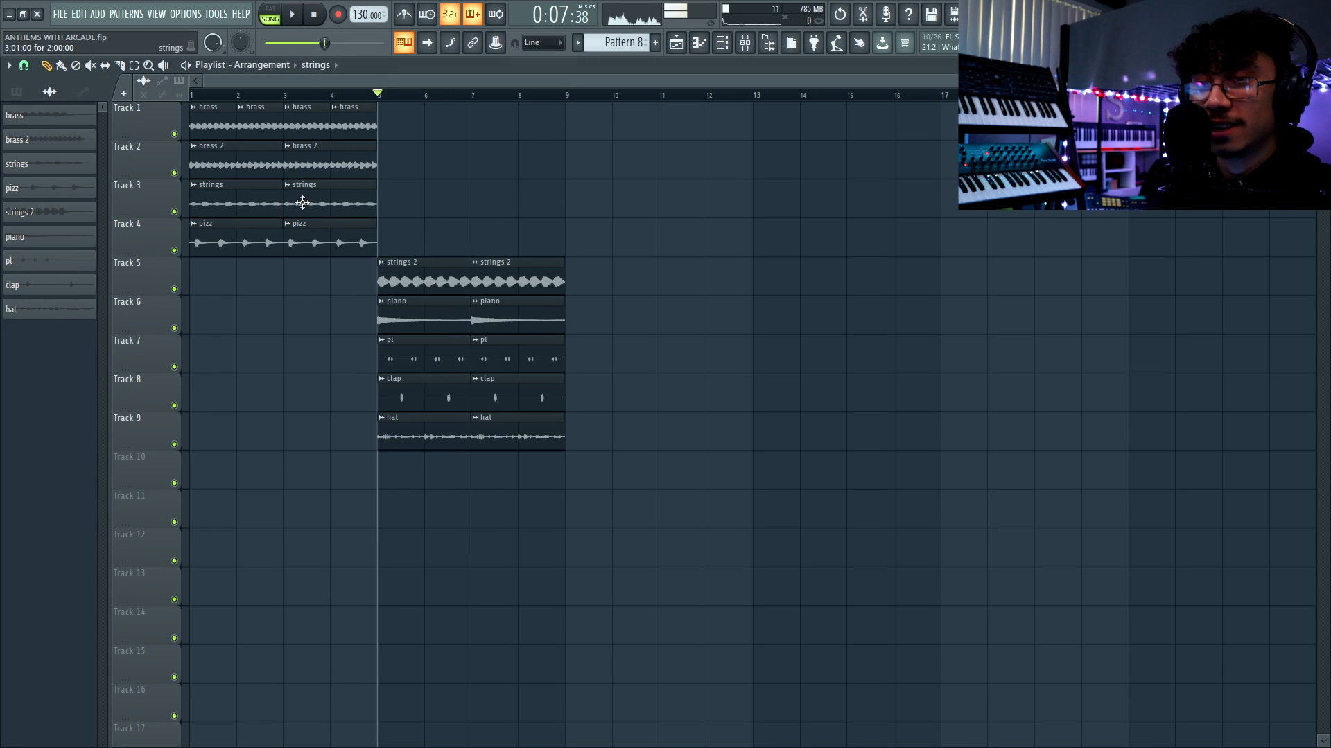
double_click(303, 202)
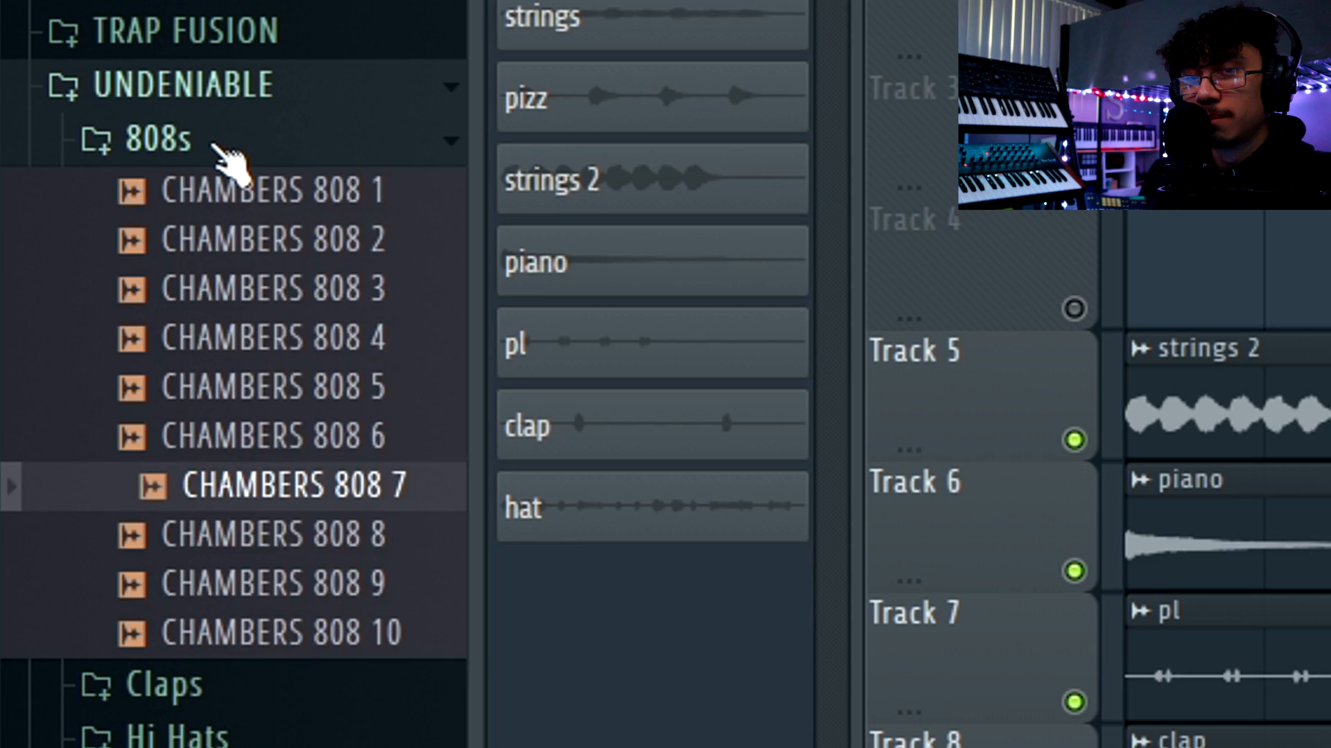
Load the CHAMBERS 808 7 sample from the UNDENIABLE kit's 808s folder into a new channel
click(216, 147)
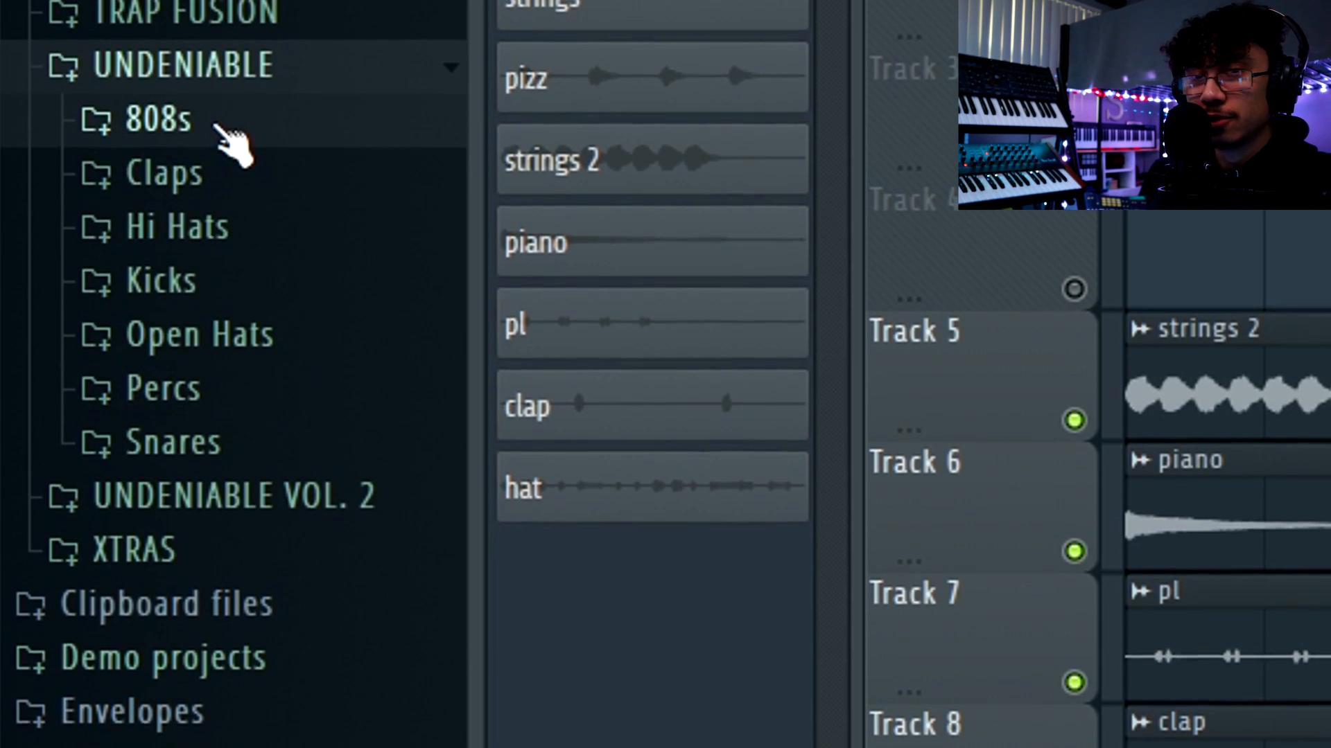
click(224, 132)
right_click(309, 459)
click(388, 623)
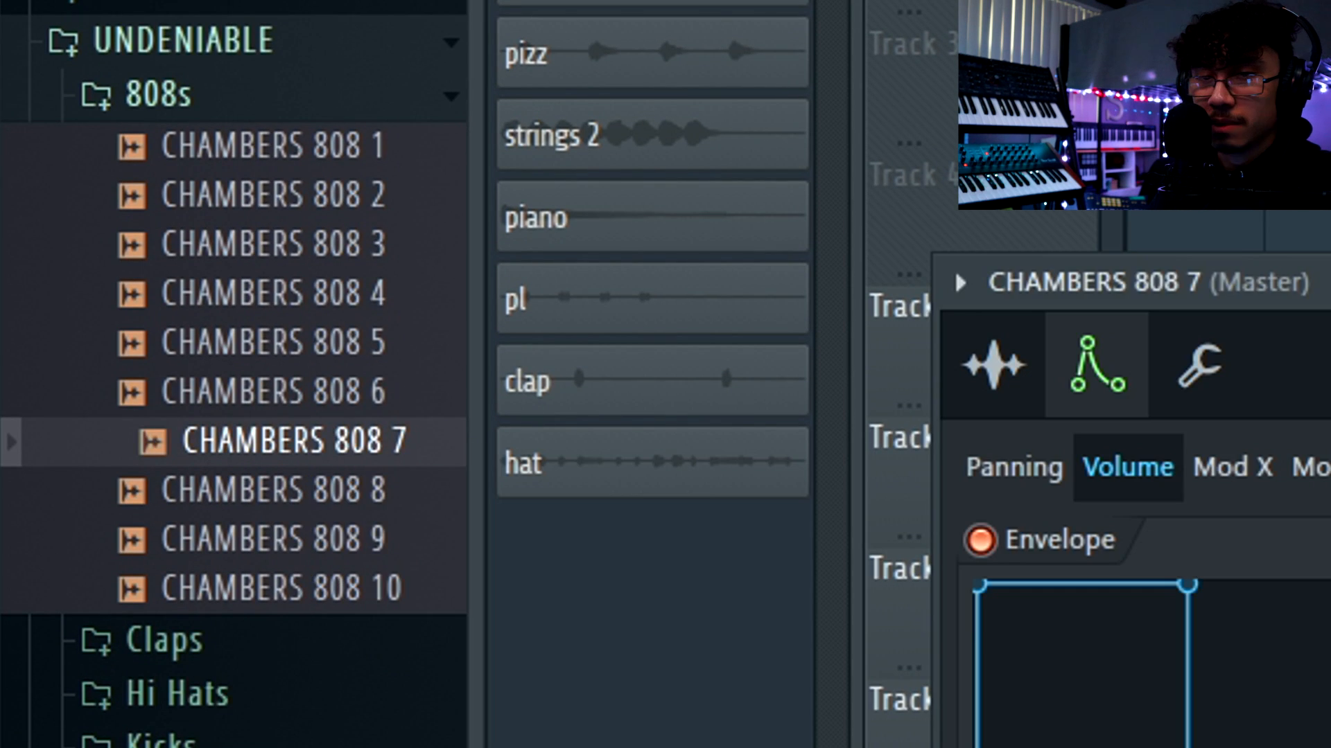
Load CHAMBERS Open Hat 1 and CHAMBERS Snare 2 from the UNDENIABLE kit into new channels
click(200, 587)
scroll(265, 385, down, 5)
click(291, 510)
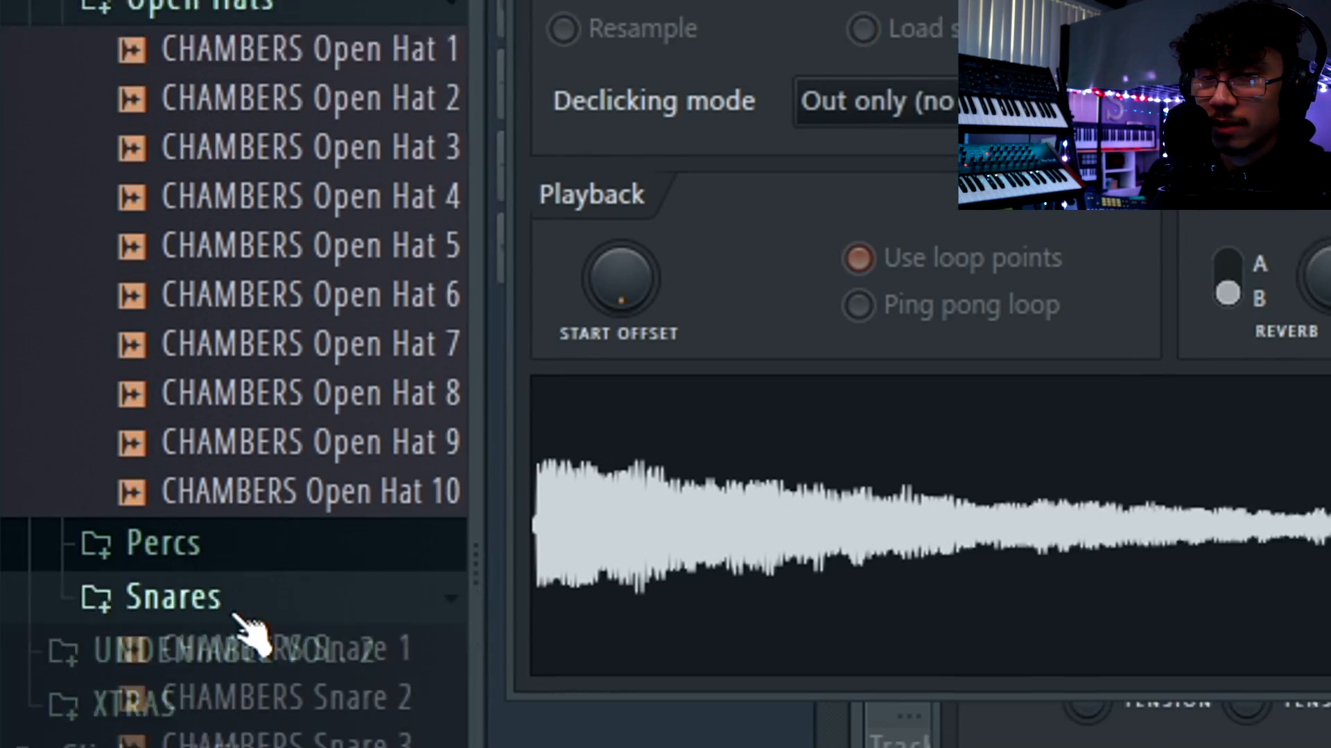
scroll(243, 624, down, 5)
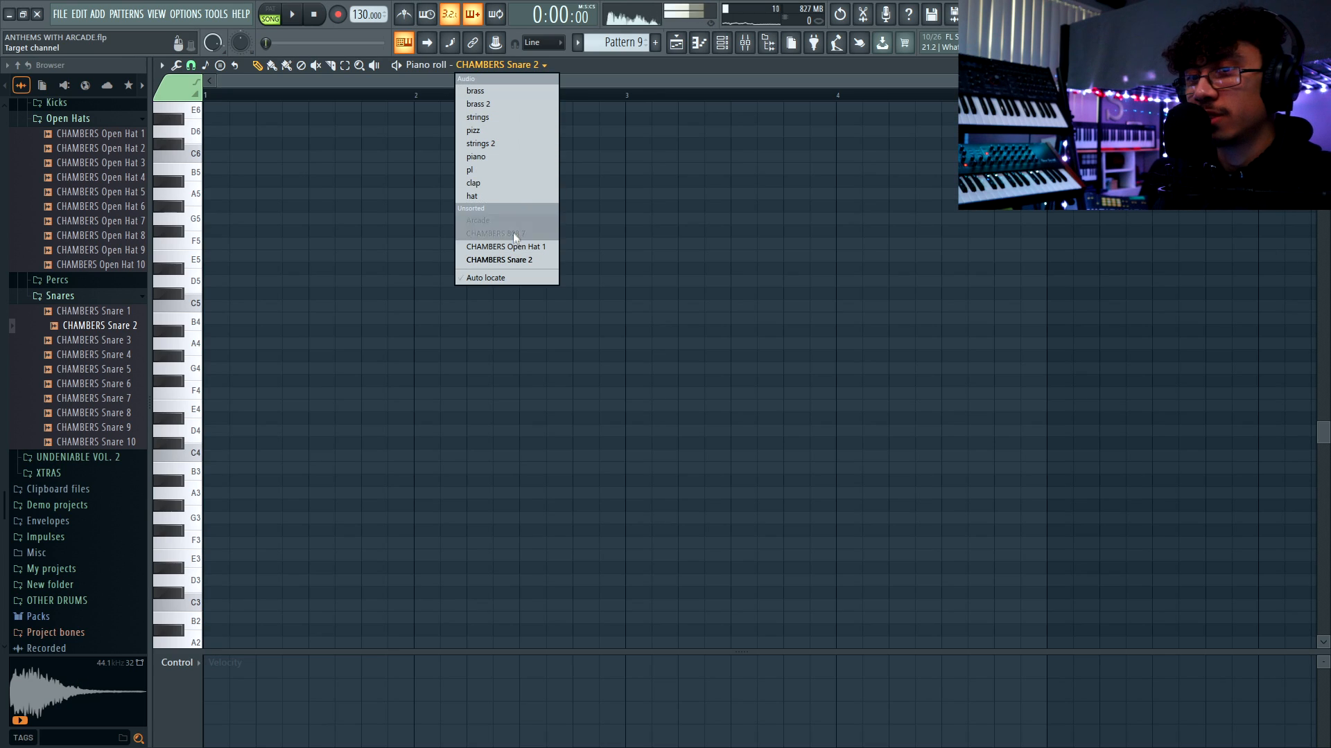
Write a syncopated C5 bassline for CHAMBERS 808 7 in Pattern 9, with three notes in bar 1 continuing into bar 2
click(514, 236)
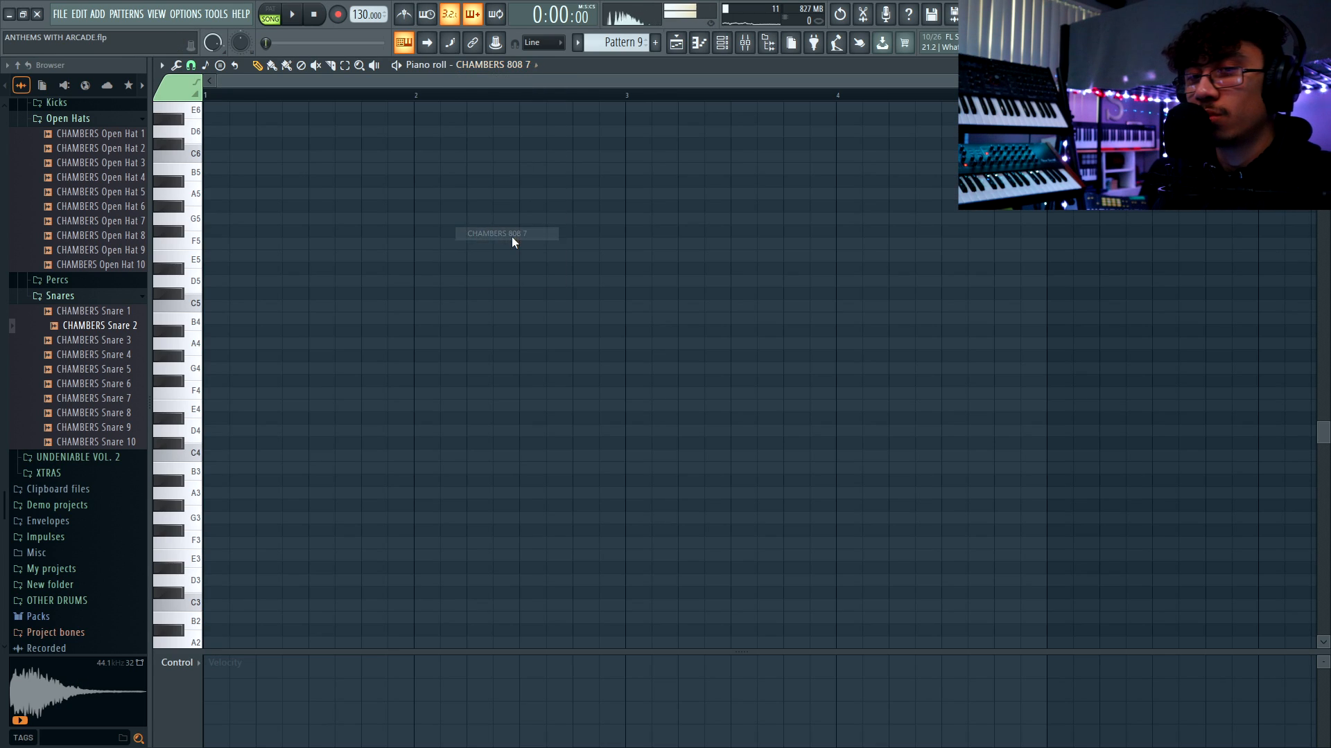
click(227, 308)
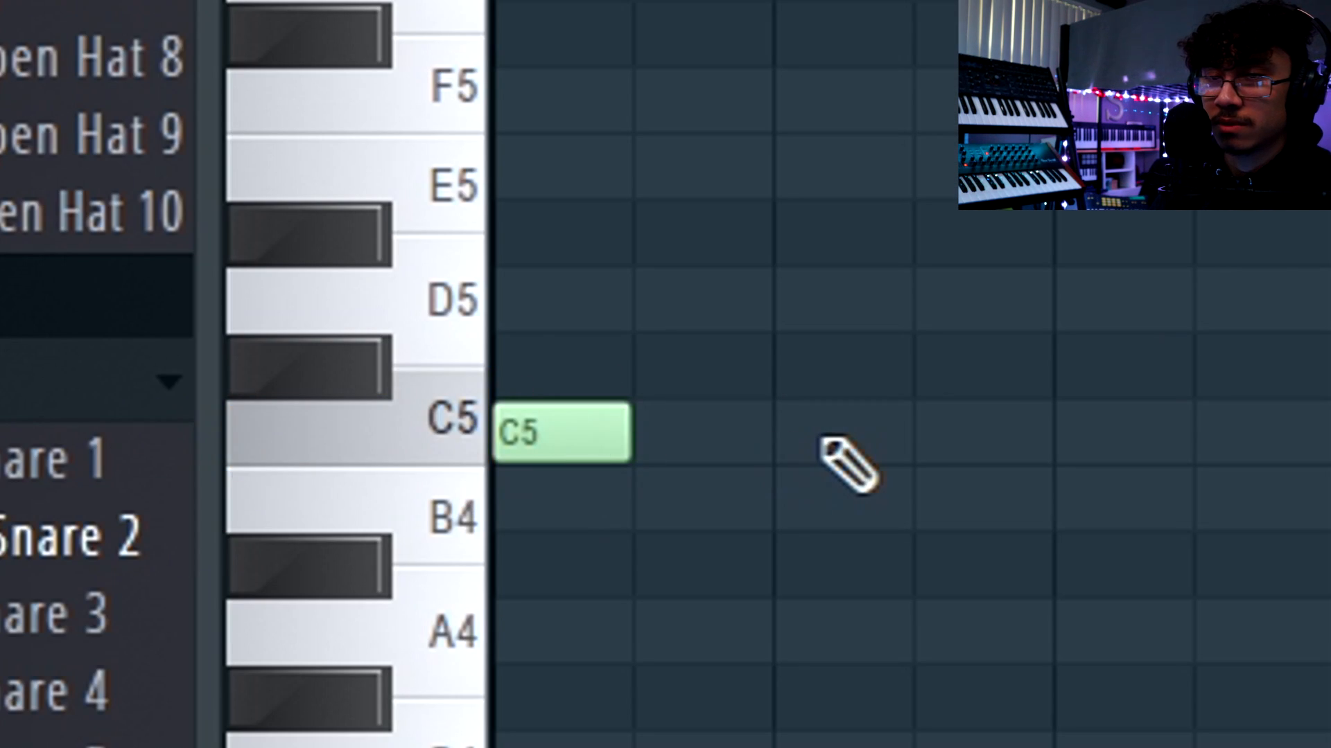
click(925, 433)
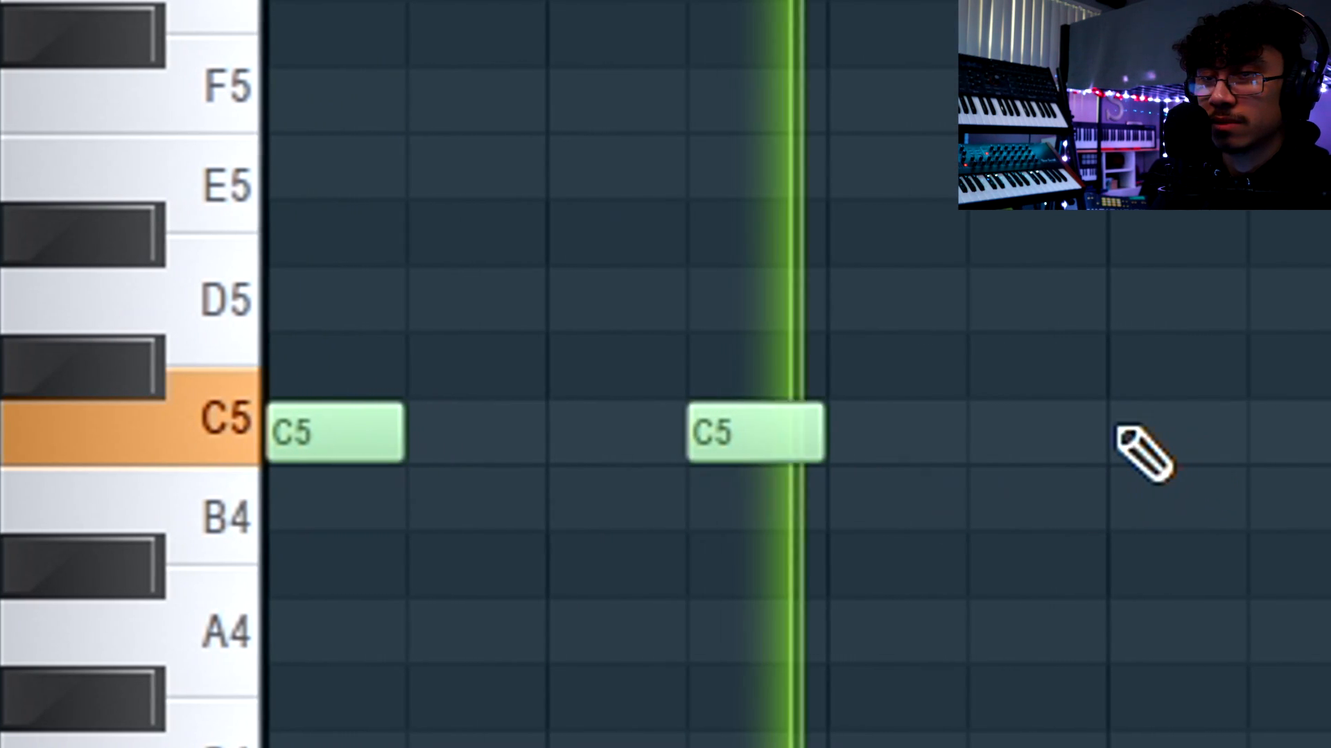
click(989, 431)
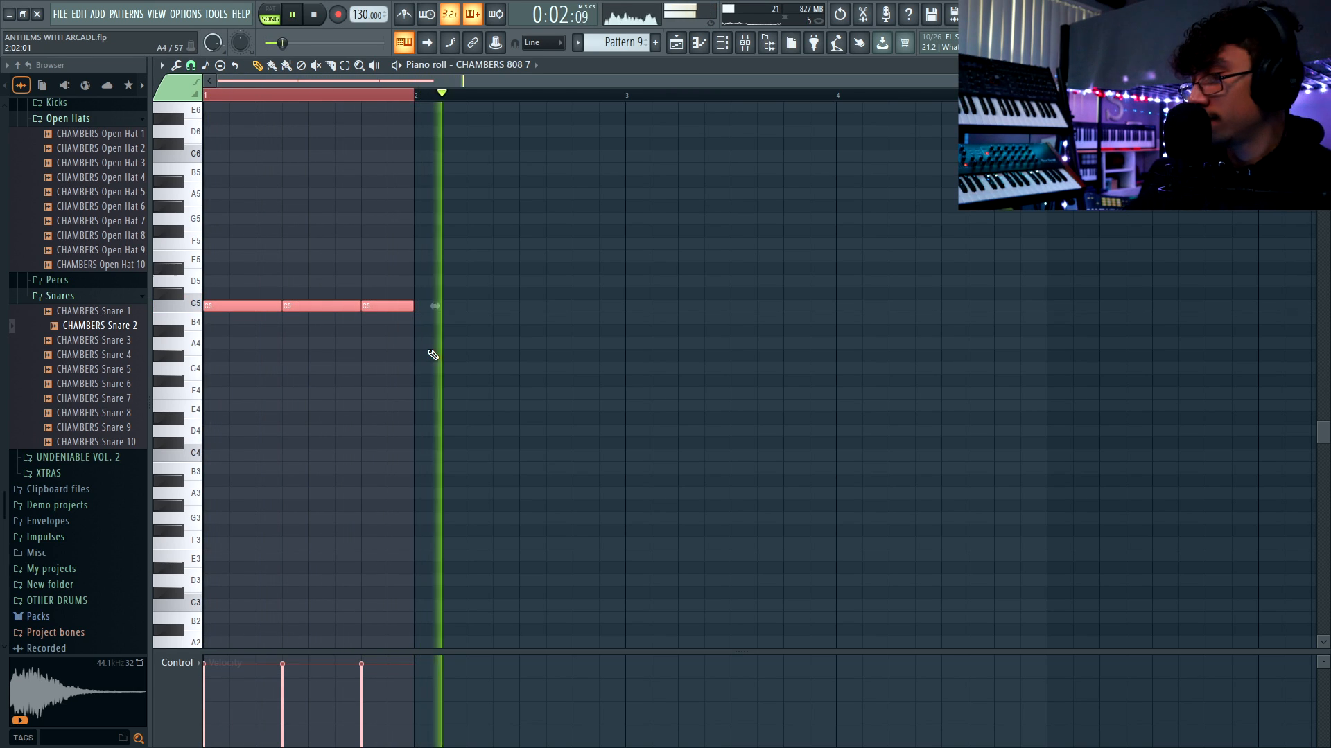
click(418, 309)
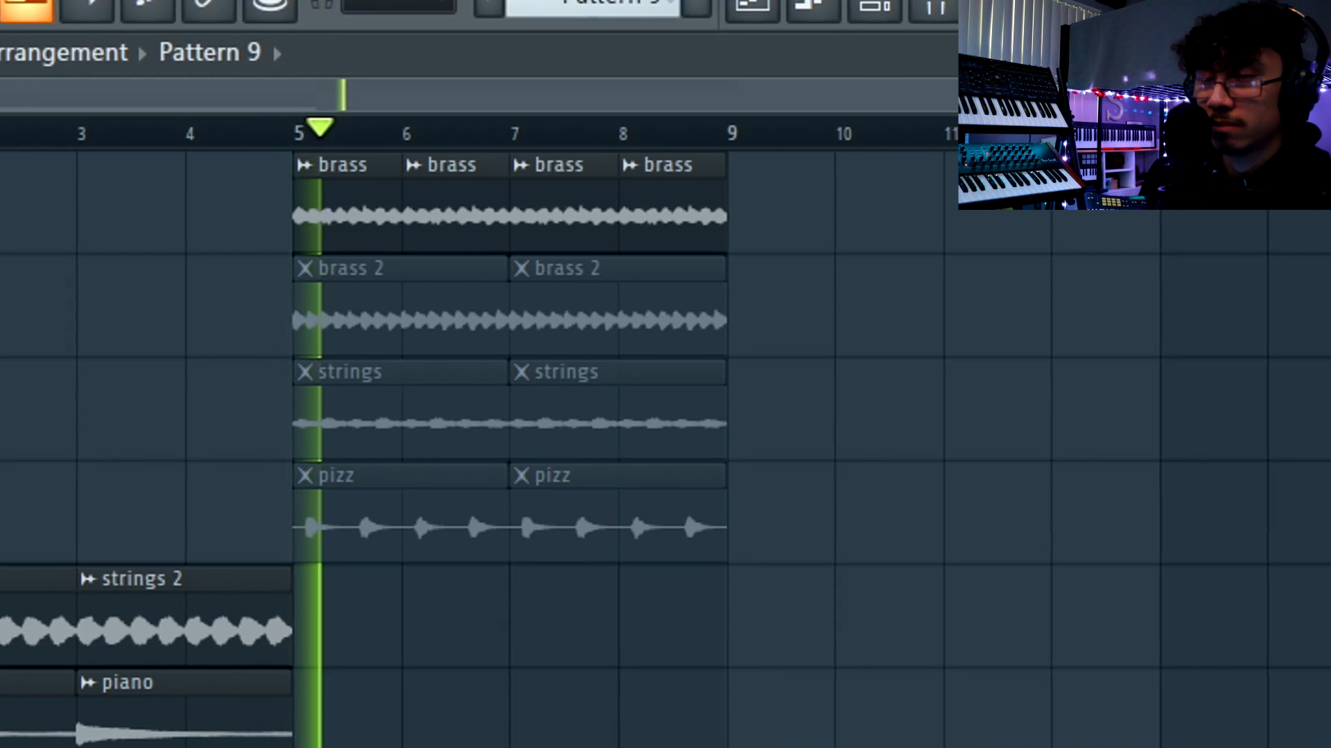
Select the pl, clap, hat and Pattern 9 clips on Tracks 7 to 10 and copy them into bars 5 to 9
drag(735, 596, 445, 232)
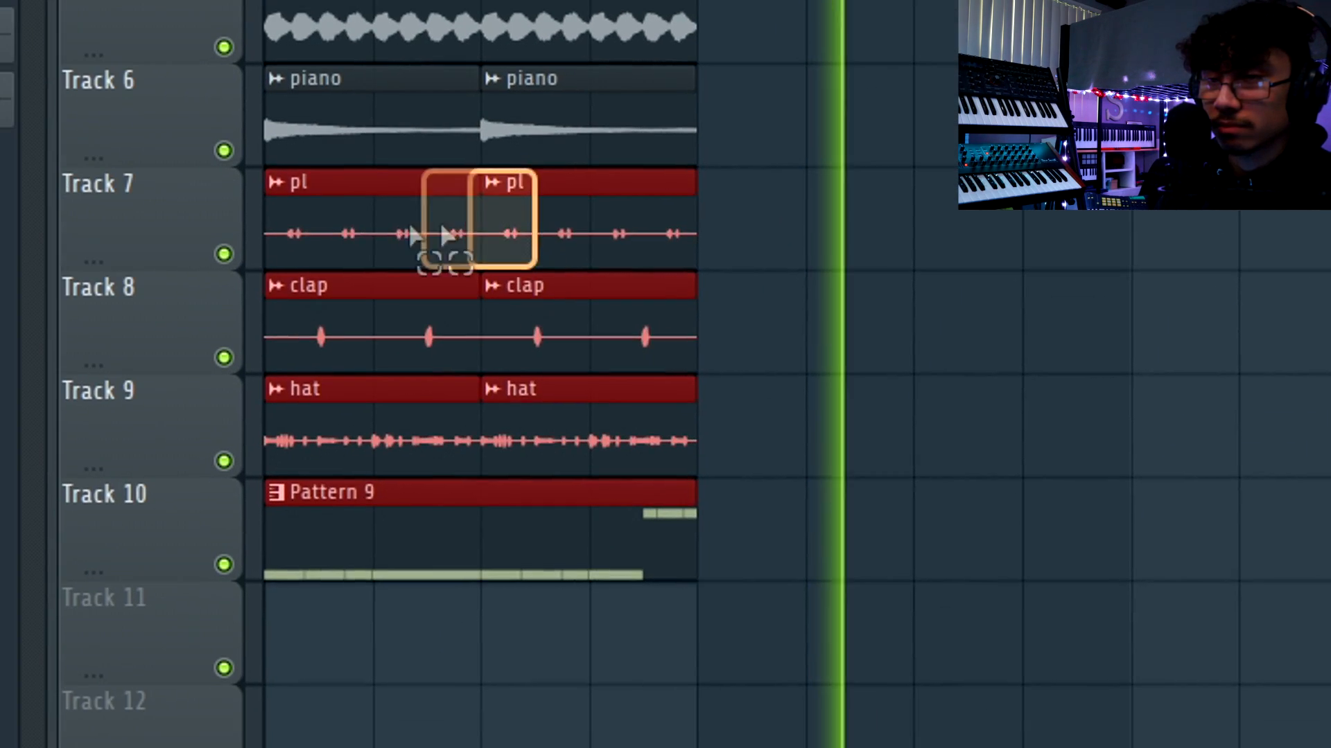
drag(374, 194, 635, 312)
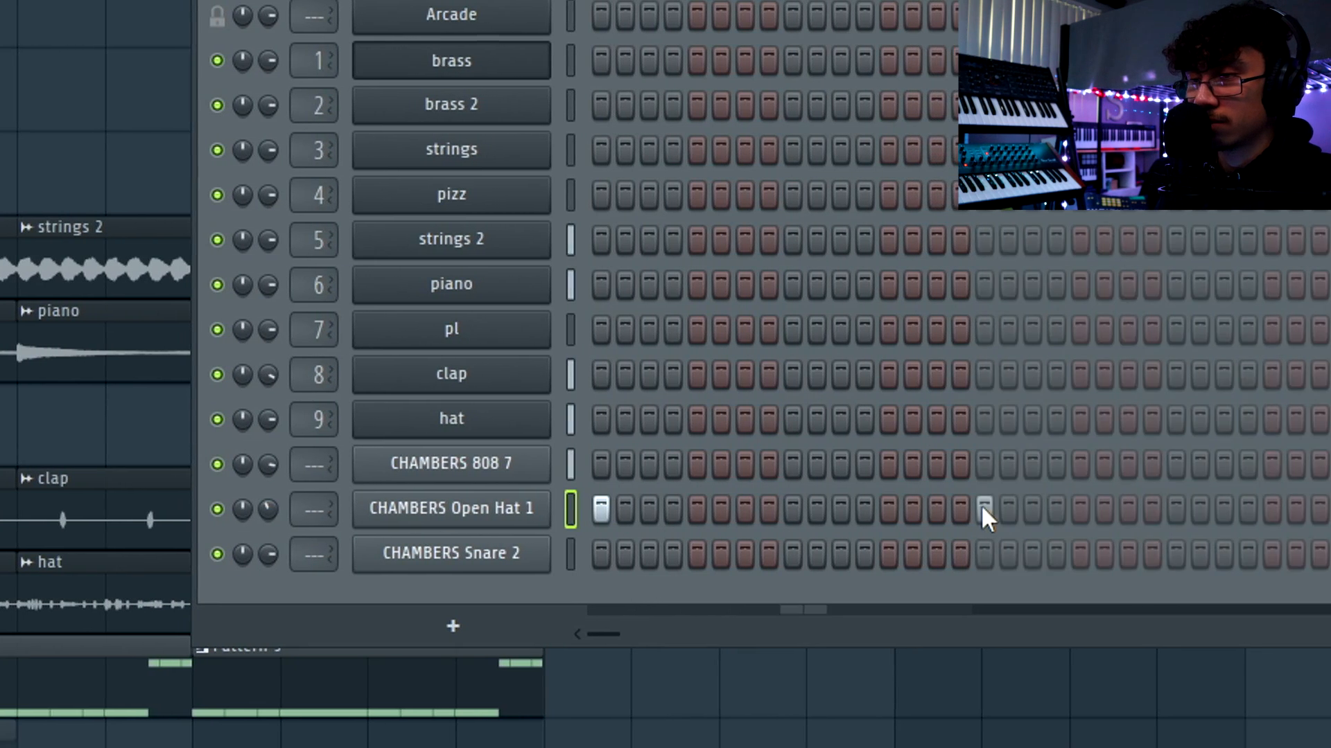
Program a further CHAMBERS Open Hat 1 hit and the CHAMBERS Snare 2 hits in the step sequencer
click(986, 520)
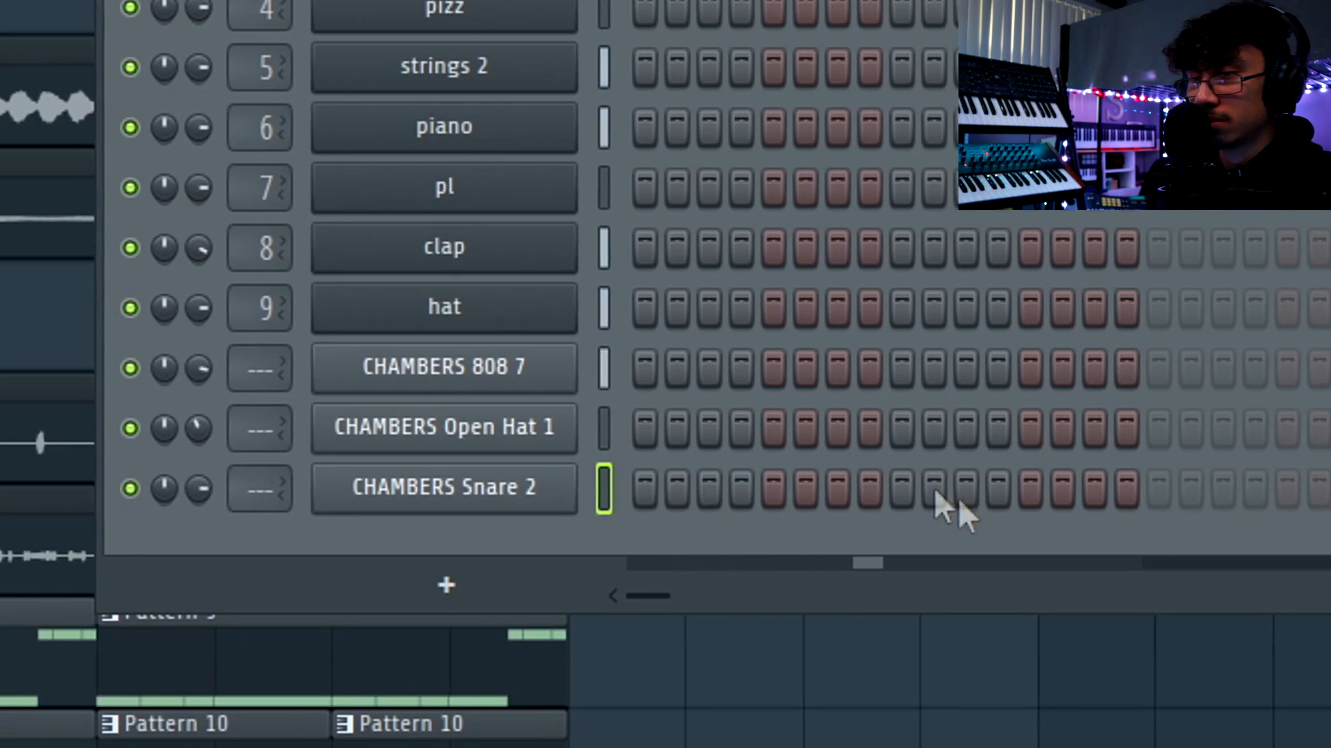
click(1034, 489)
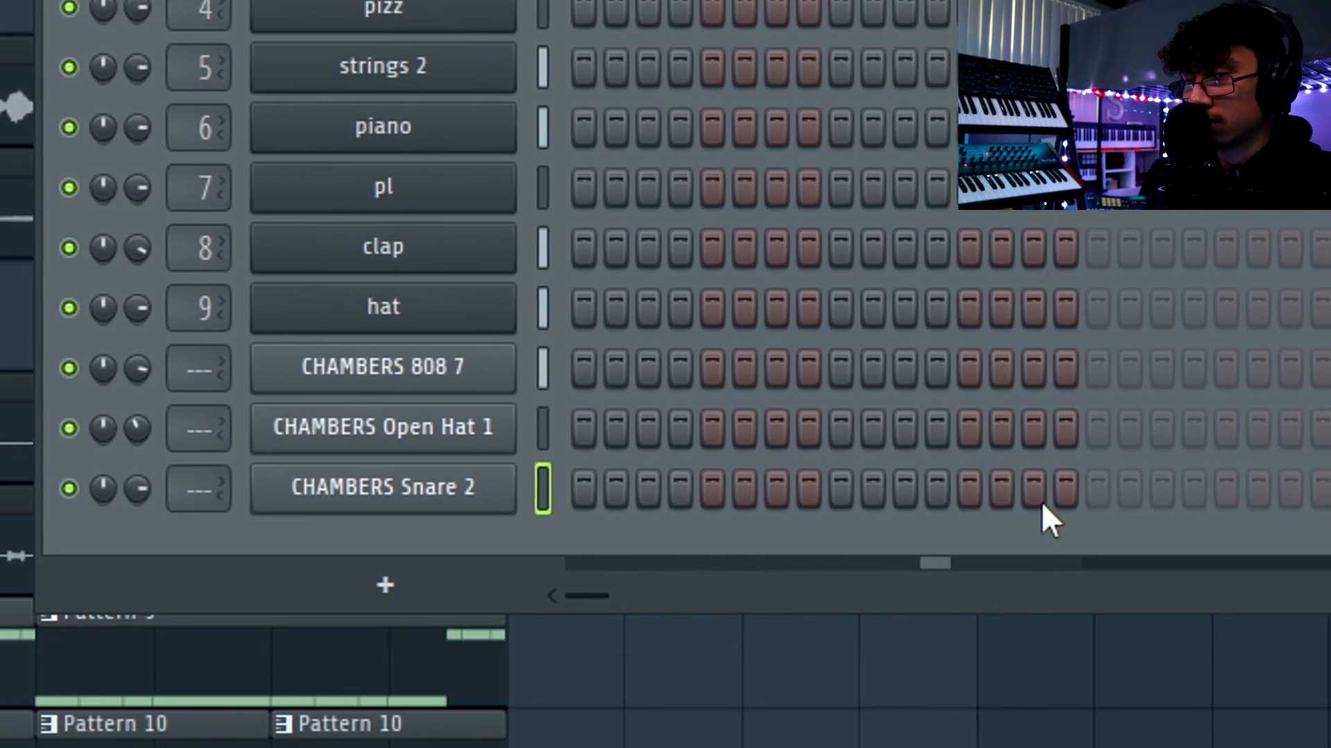
click(1100, 489)
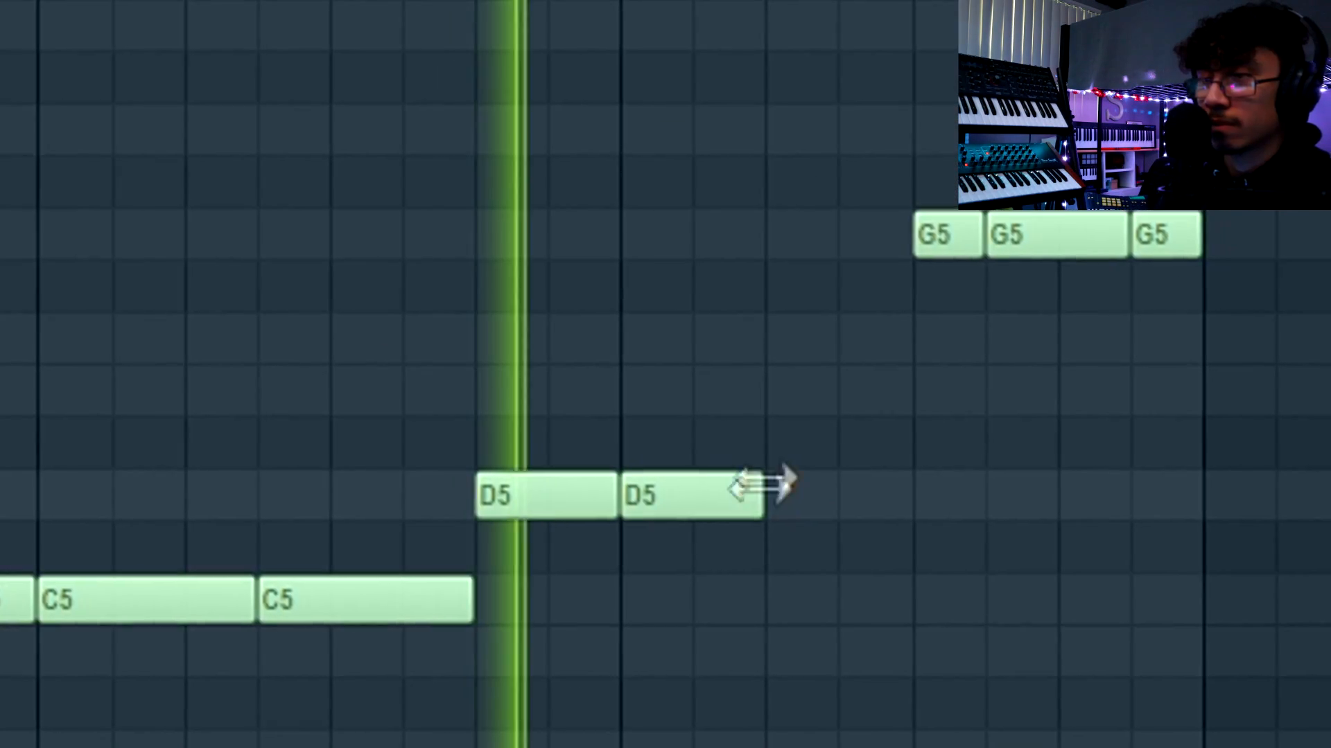
Add a note between the D5 and G5 notes of the 808 variation, and play through the arrangement to bar 17
click(779, 393)
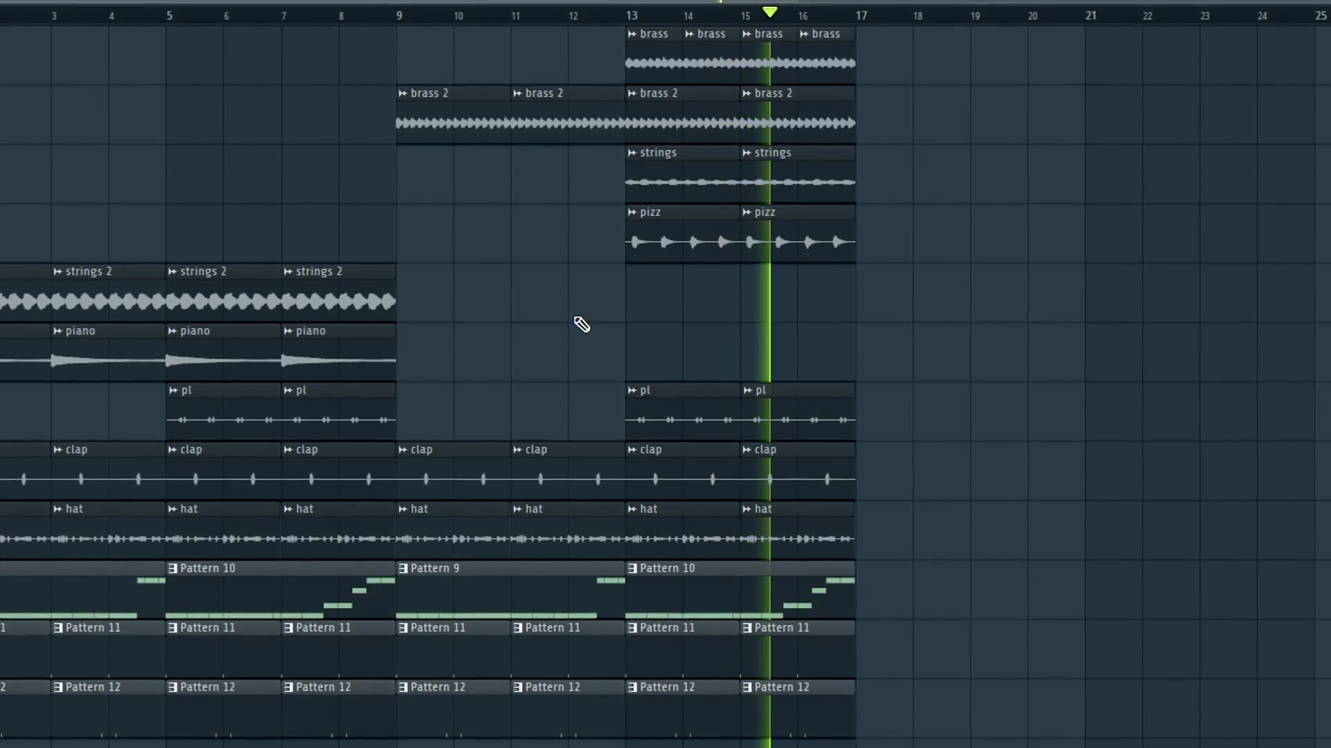
scroll(580, 324, down, 1)
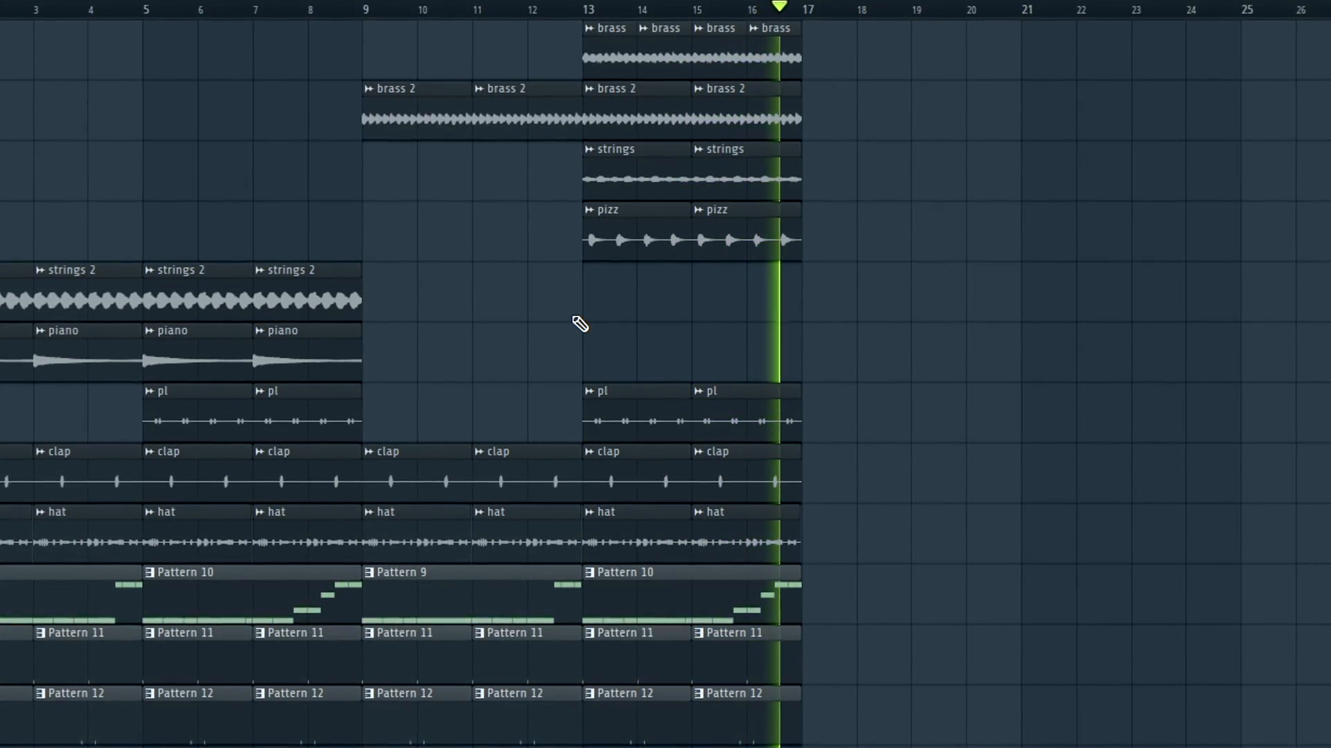